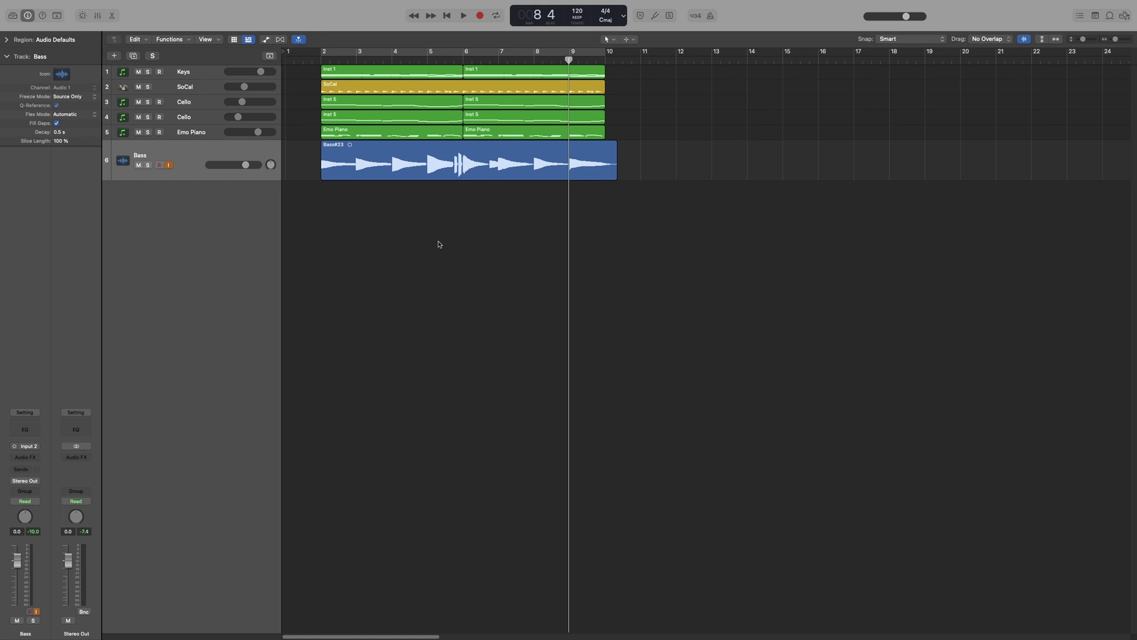
Switch Quick Punch-In off and then back on from the recording options menu.
right_click(480, 18)
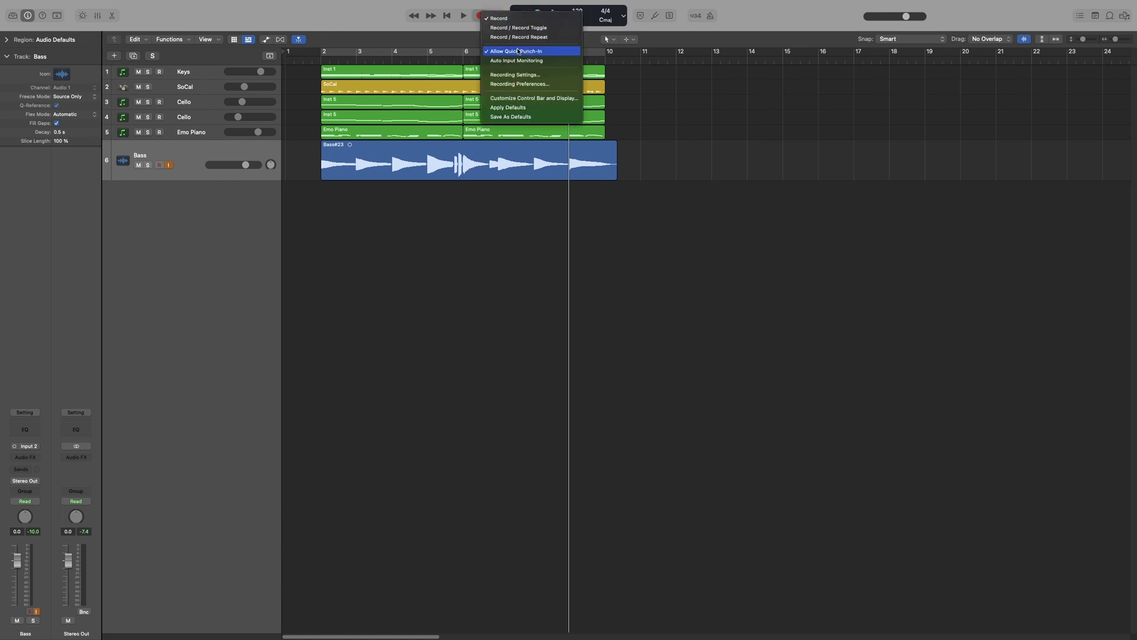
left_click(538, 52)
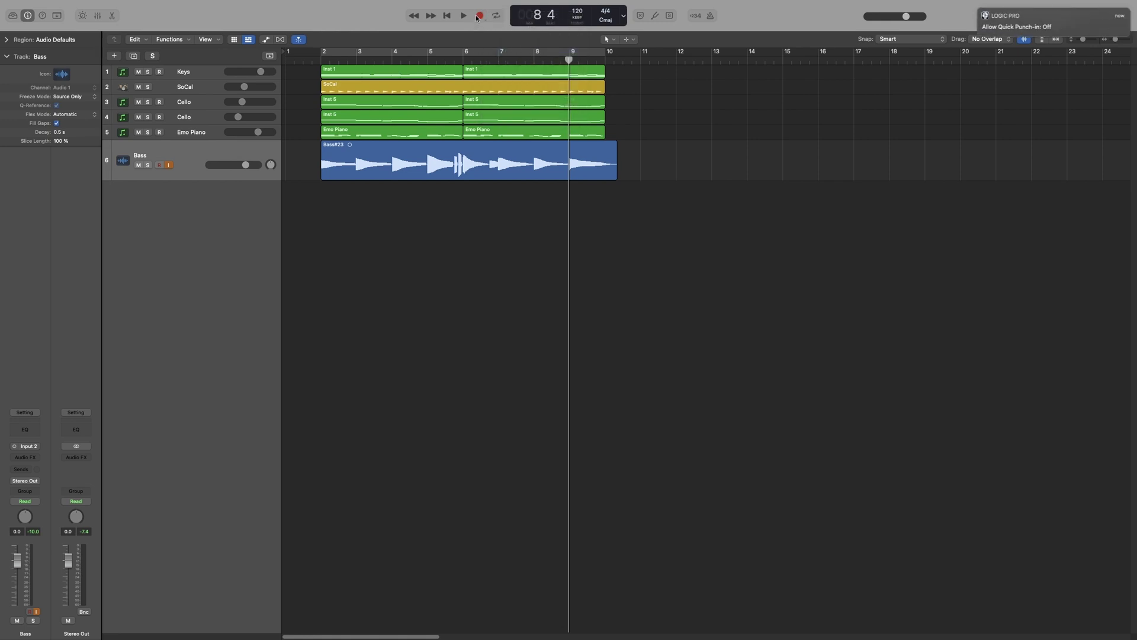
right_click(479, 18)
left_click(533, 54)
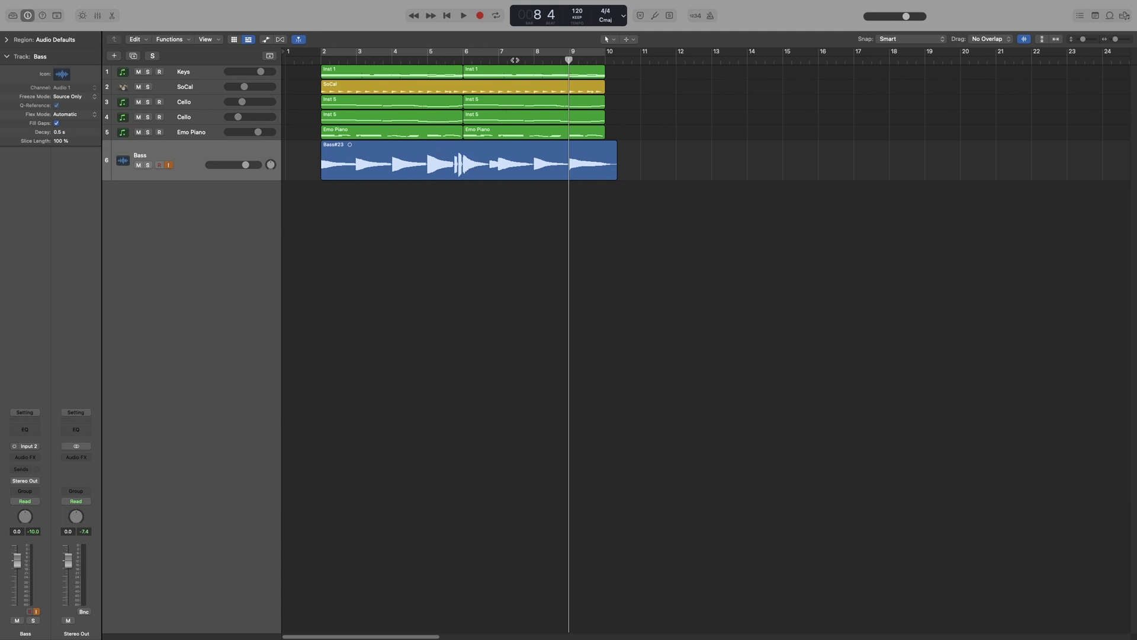
Play the arrangement from bar 2, then park the playhead at bar 3.
left_click(321, 60)
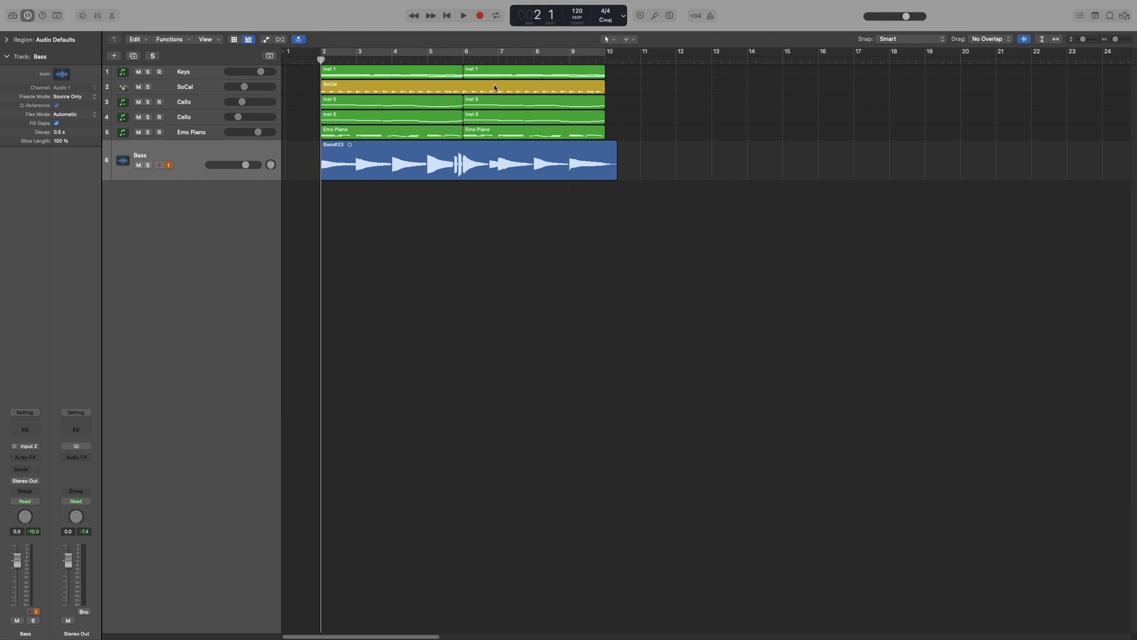
key("space")
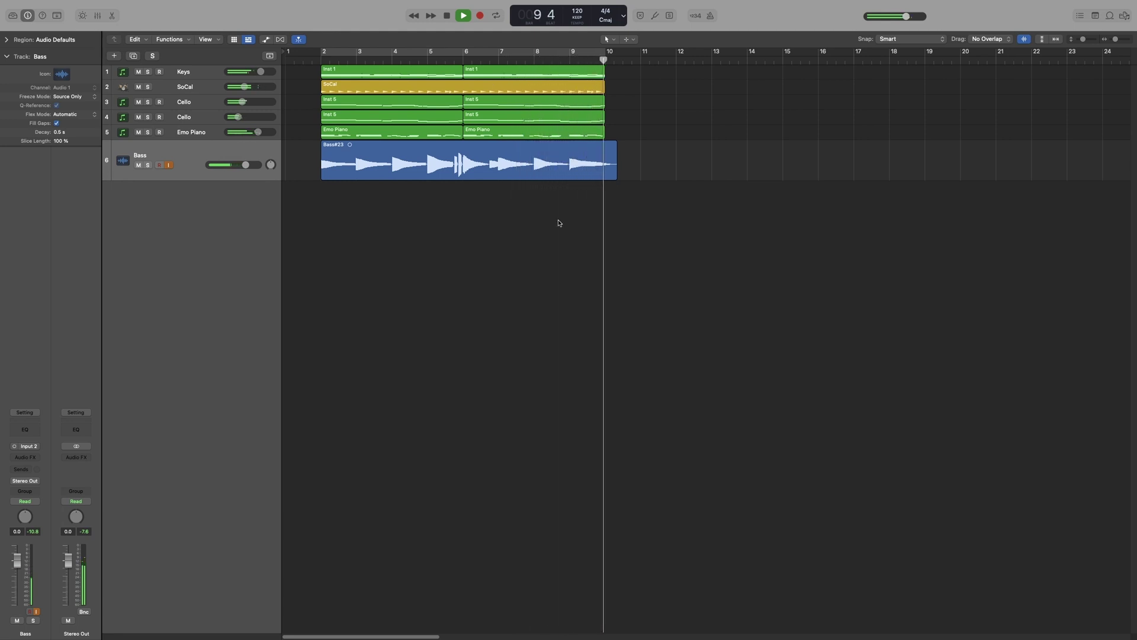
left_click(533, 61)
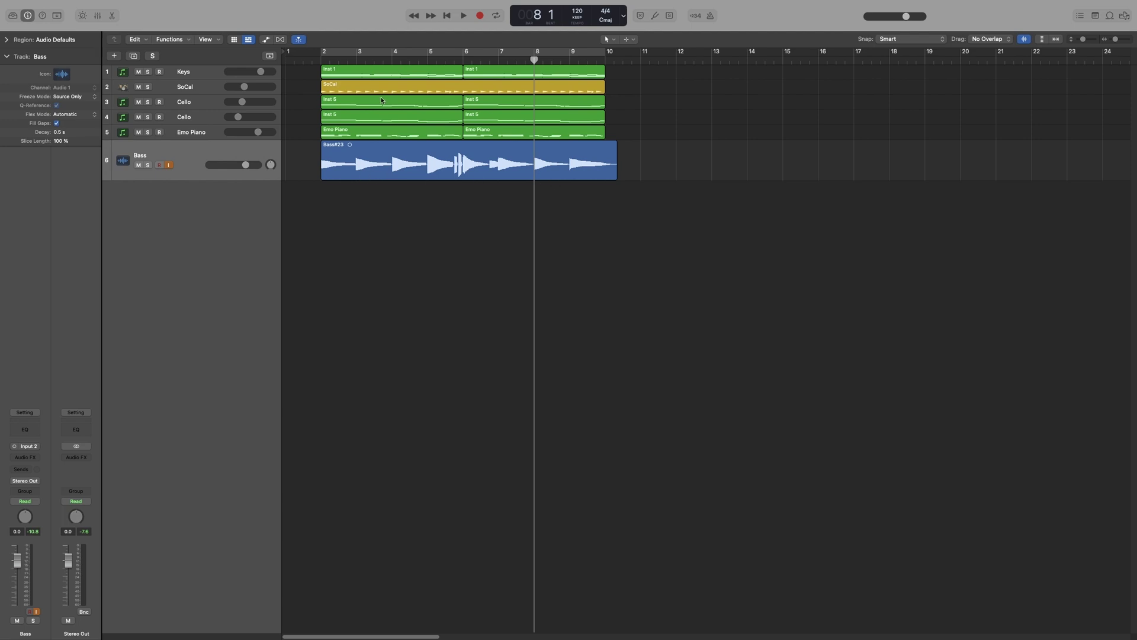
left_click(356, 58)
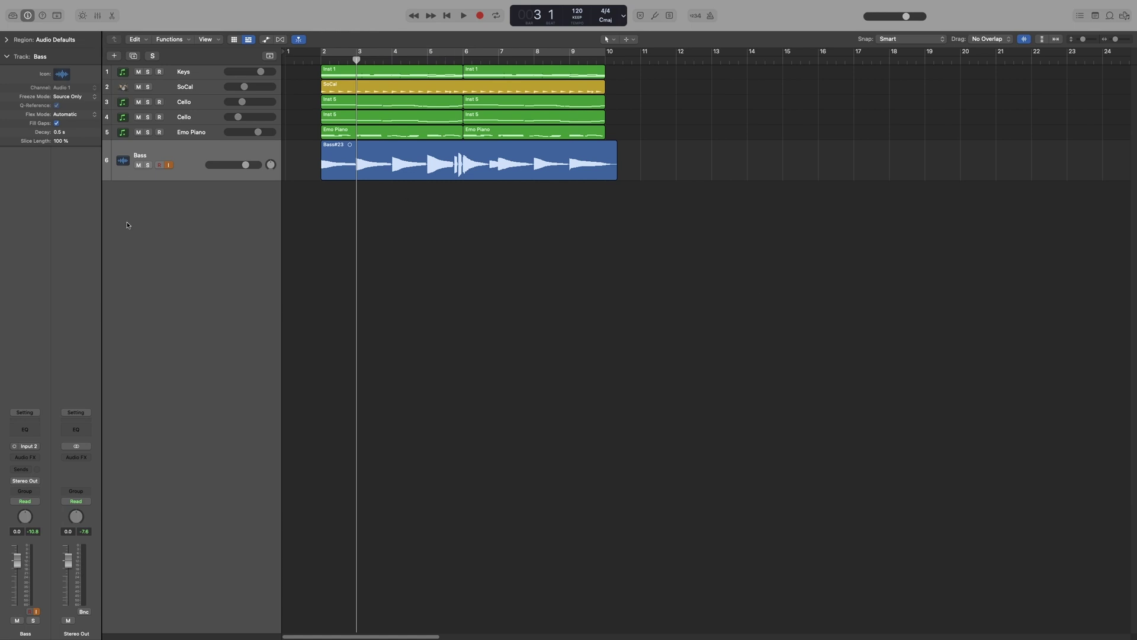
With Bass#23 selected, play from bar 3, punch-record from bar 6, and stop to keep Take 2.
left_click(159, 167)
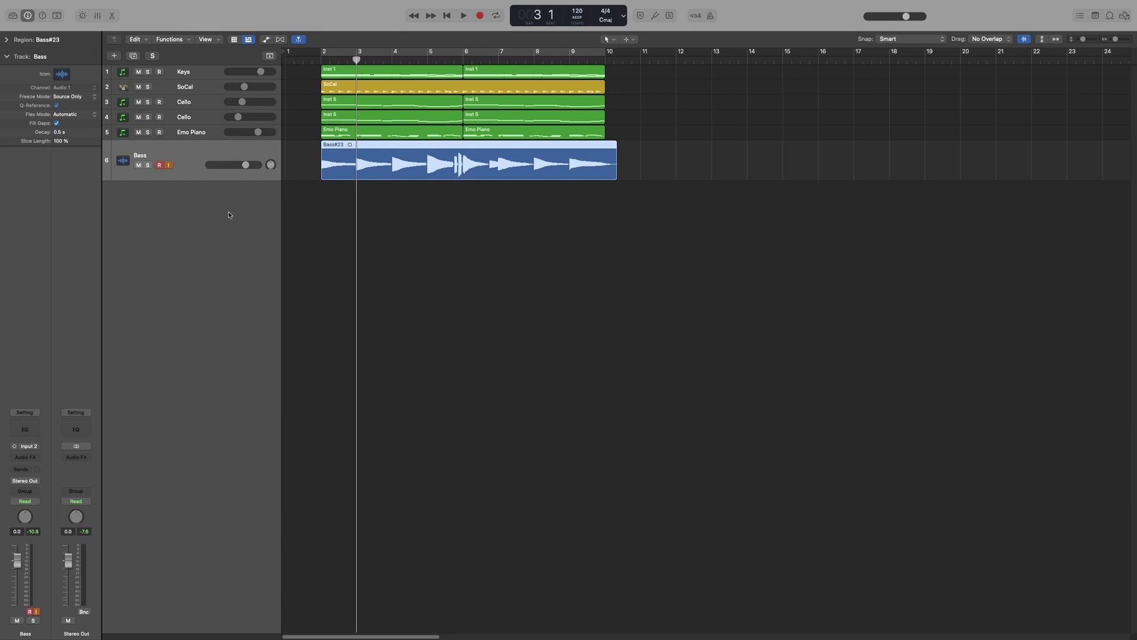
key("space")
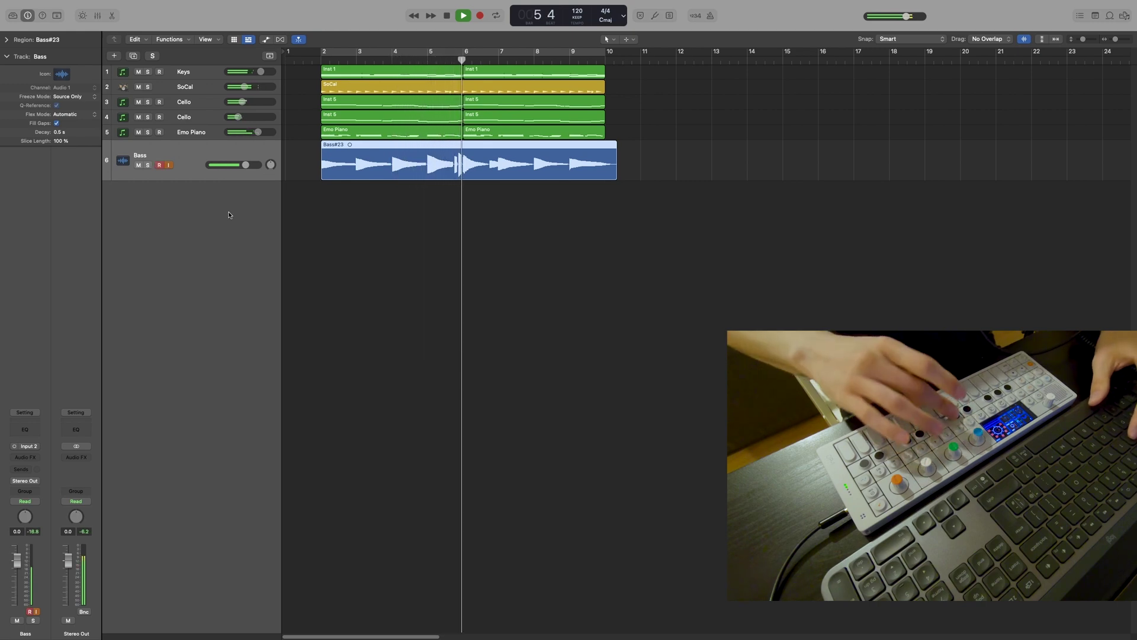
key("r")
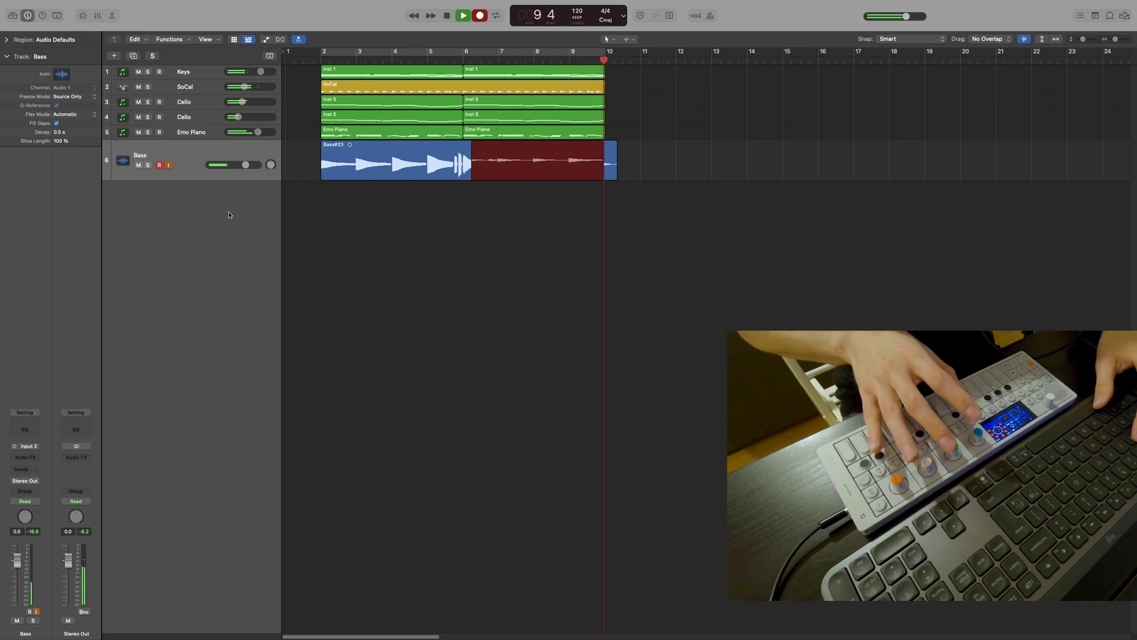
key("space")
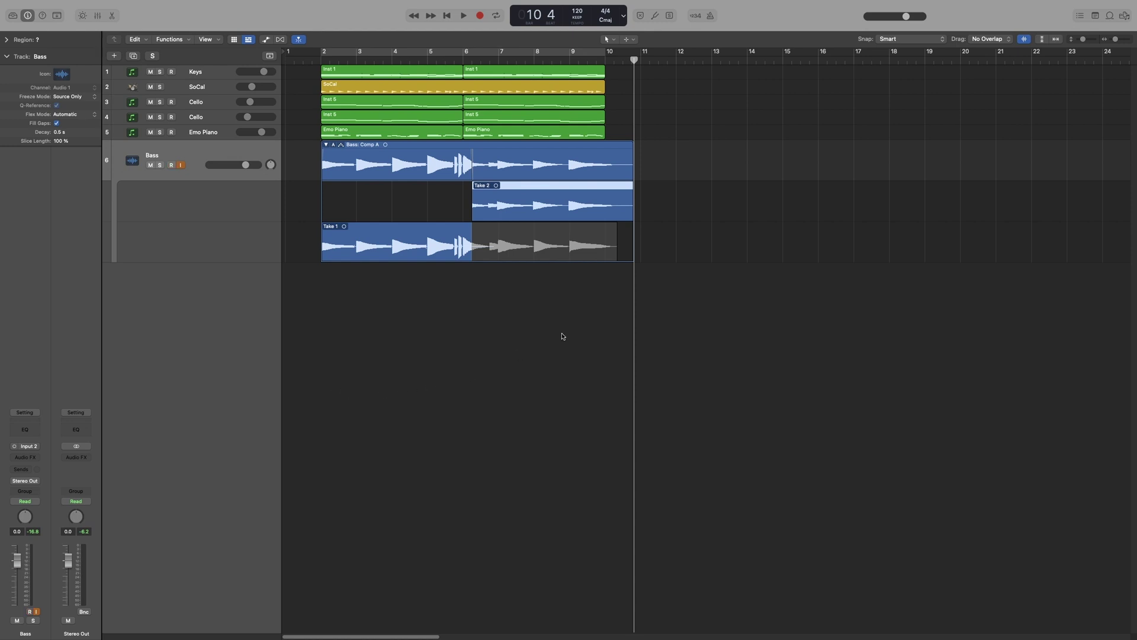
Play the new take back from bar 5 in the full mix.
left_click(426, 60)
key("space")
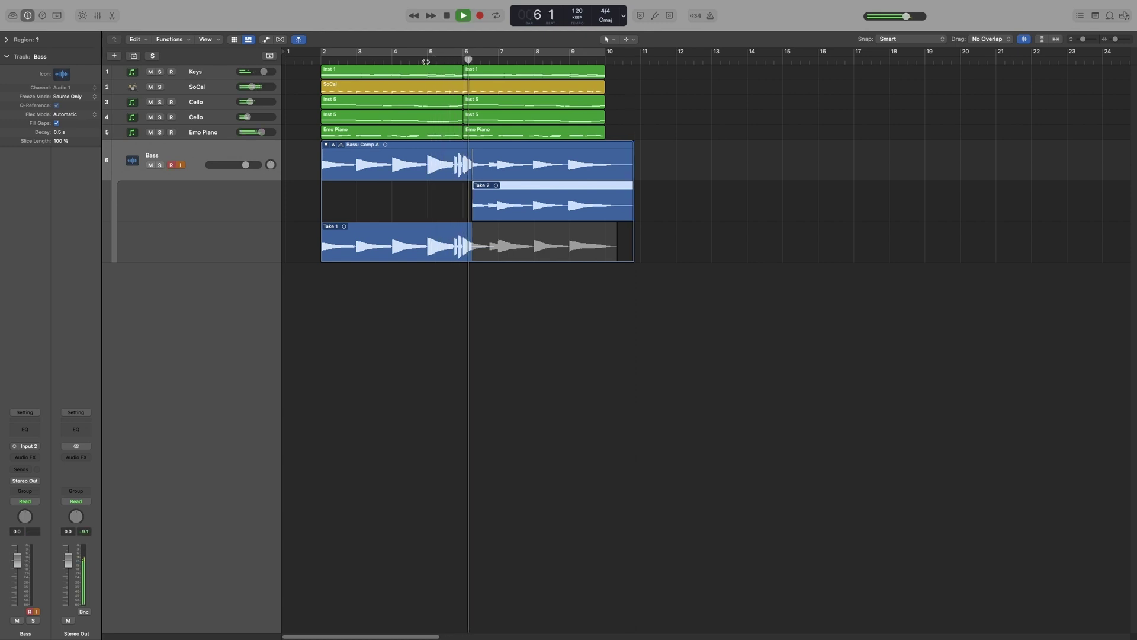
key("space")
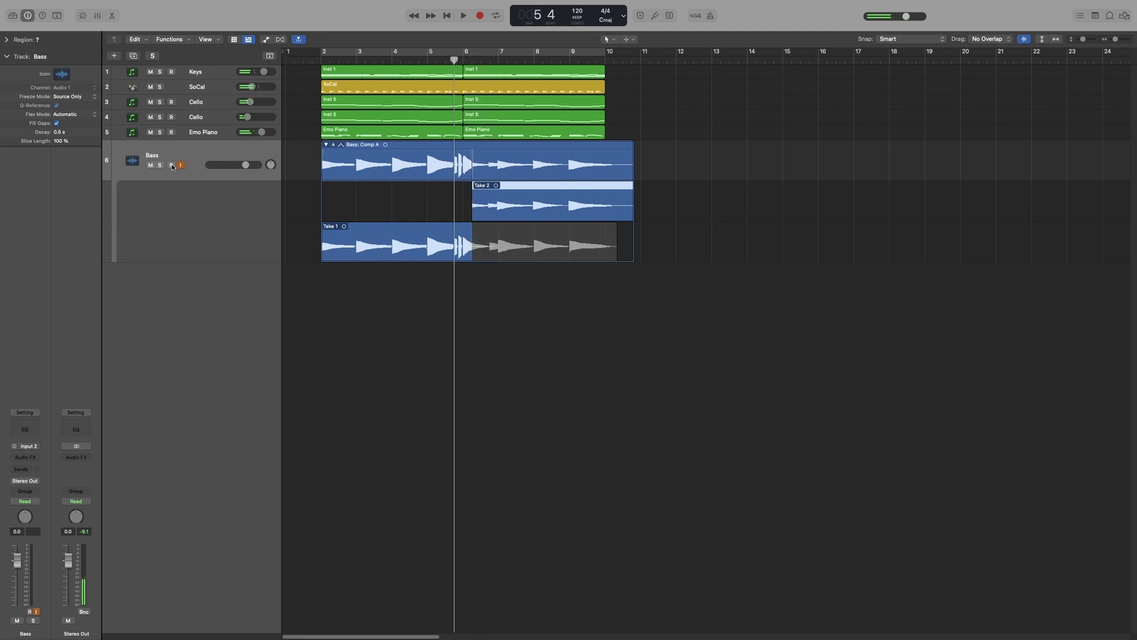
Solo and arm the Bass track to hear it alone, then unsolo it with the playhead at bar 3.
left_click(159, 164)
key("space")
left_click(171, 165)
key("space")
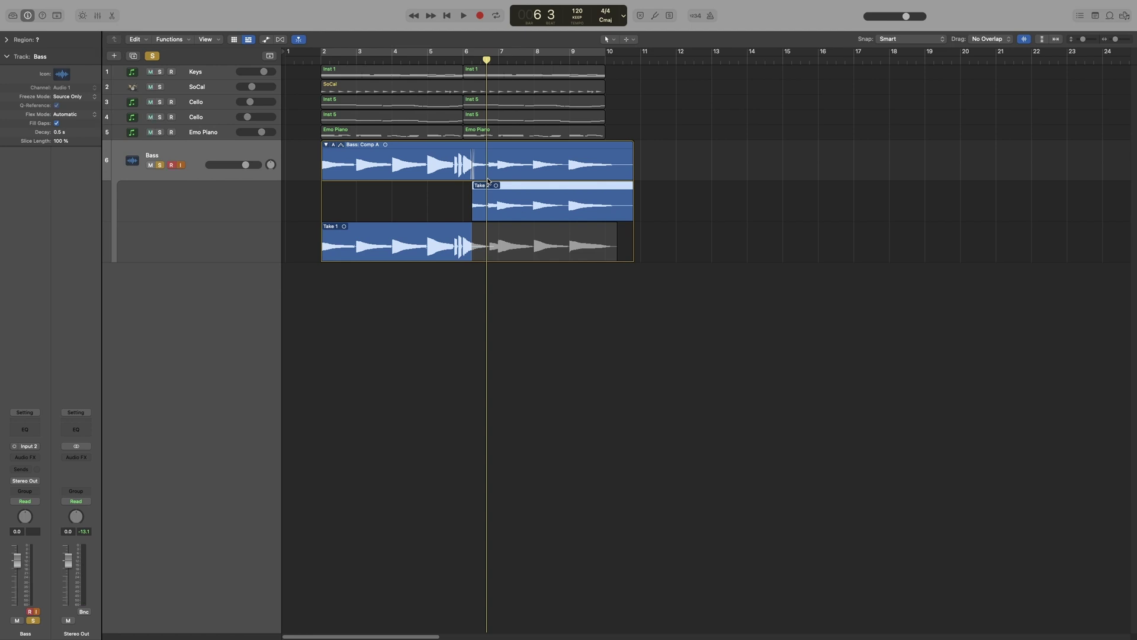
key("alt+super+r")
left_click(358, 60)
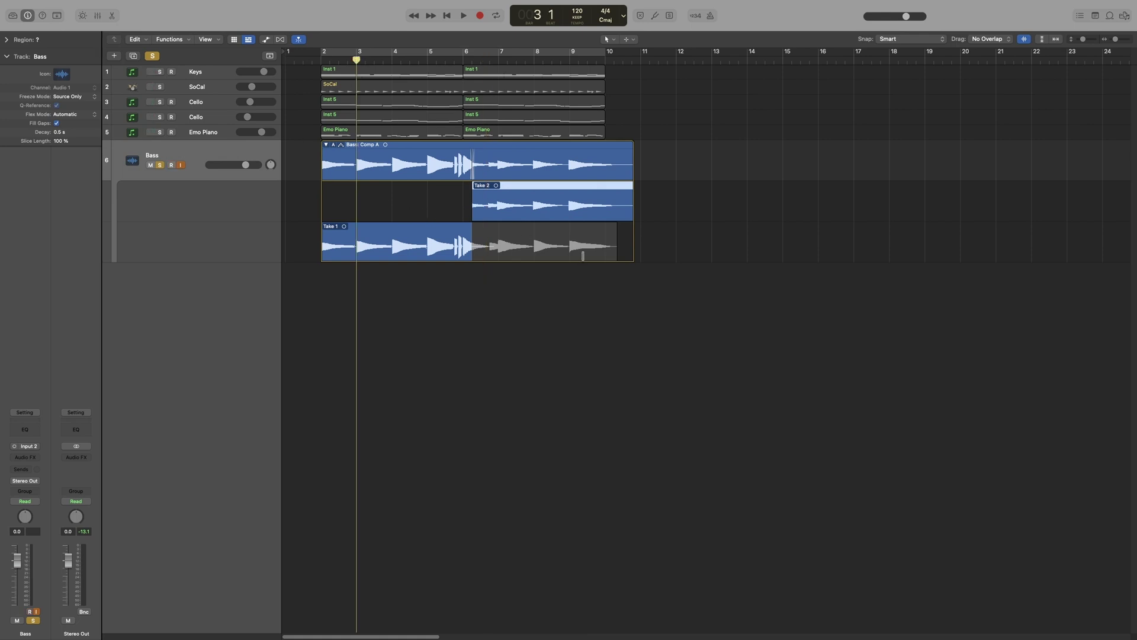
left_click(159, 164)
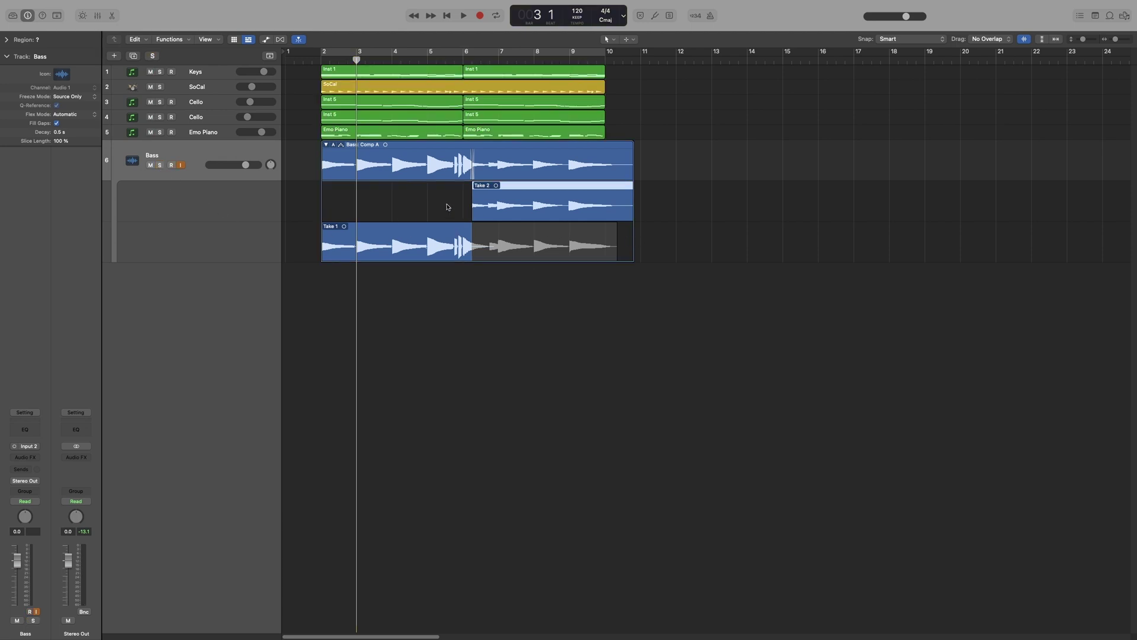
Switch off Quick Swipe Comping and drag Take 2's left edge to just before bar 5.
left_click(342, 145)
scroll(485, 205, "up", 5)
scroll(485, 207, "left", 2)
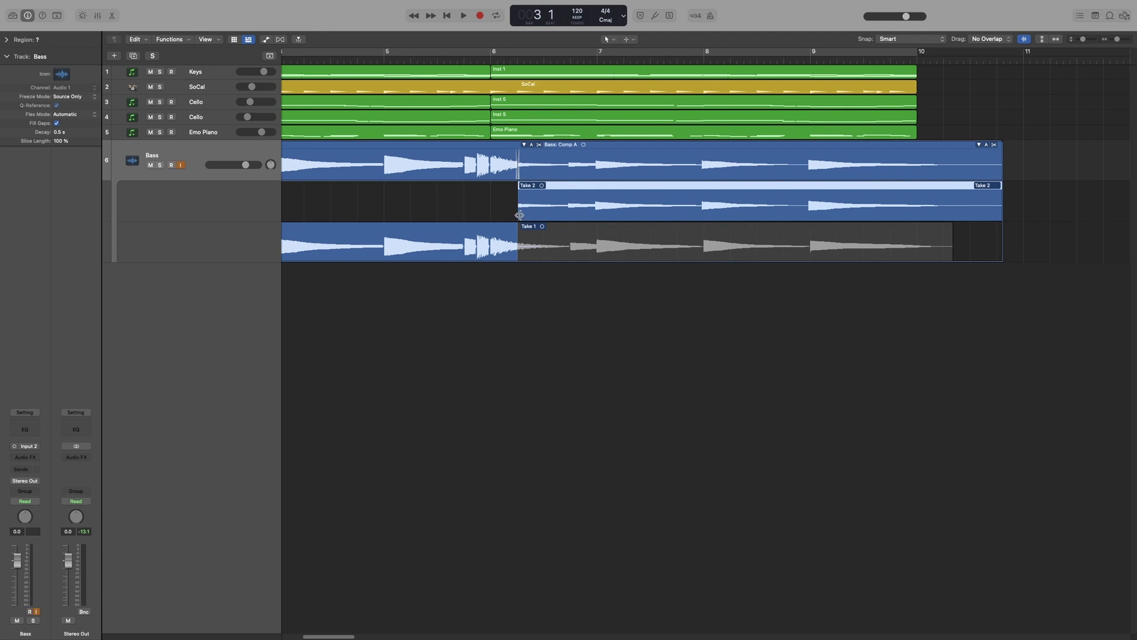
left_click_drag(520, 217, 378, 219)
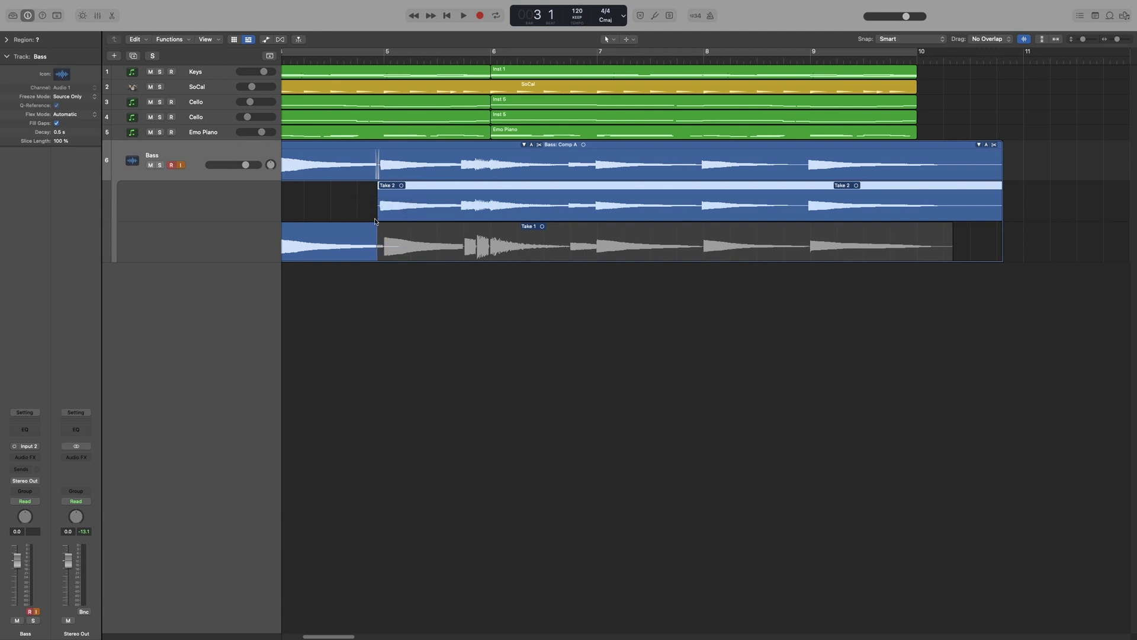
Re-enable comping and move the Take 1 to Take 2 switch slightly later, near bar 4 beat 4.
left_click(538, 146)
left_click(372, 60)
scroll(372, 59, "up", 3)
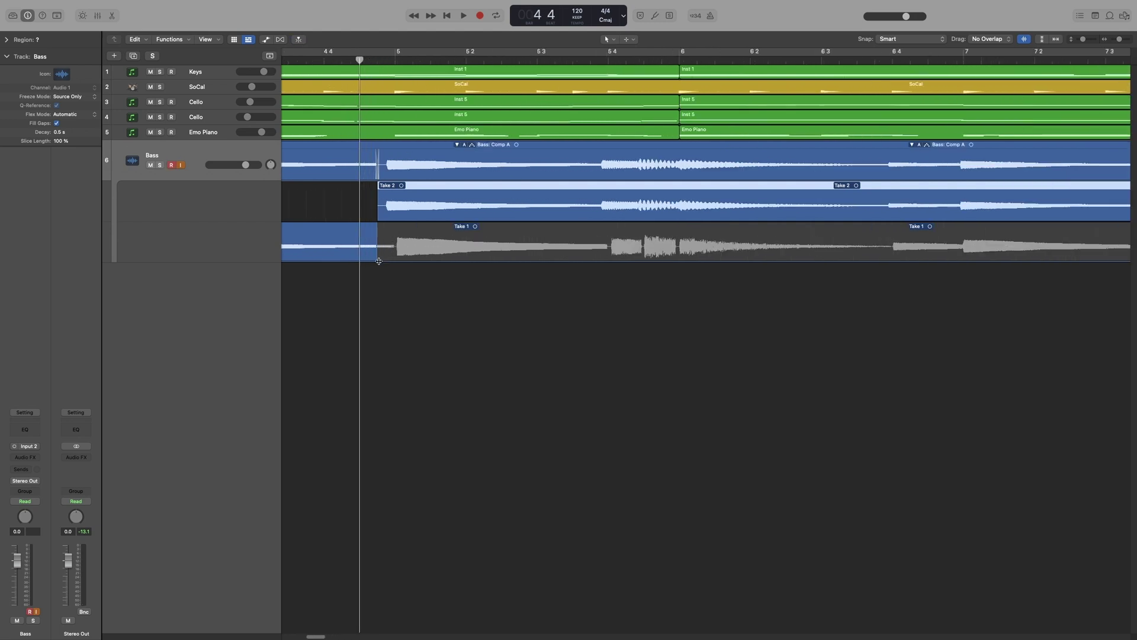
left_click_drag(375, 255, 384, 255)
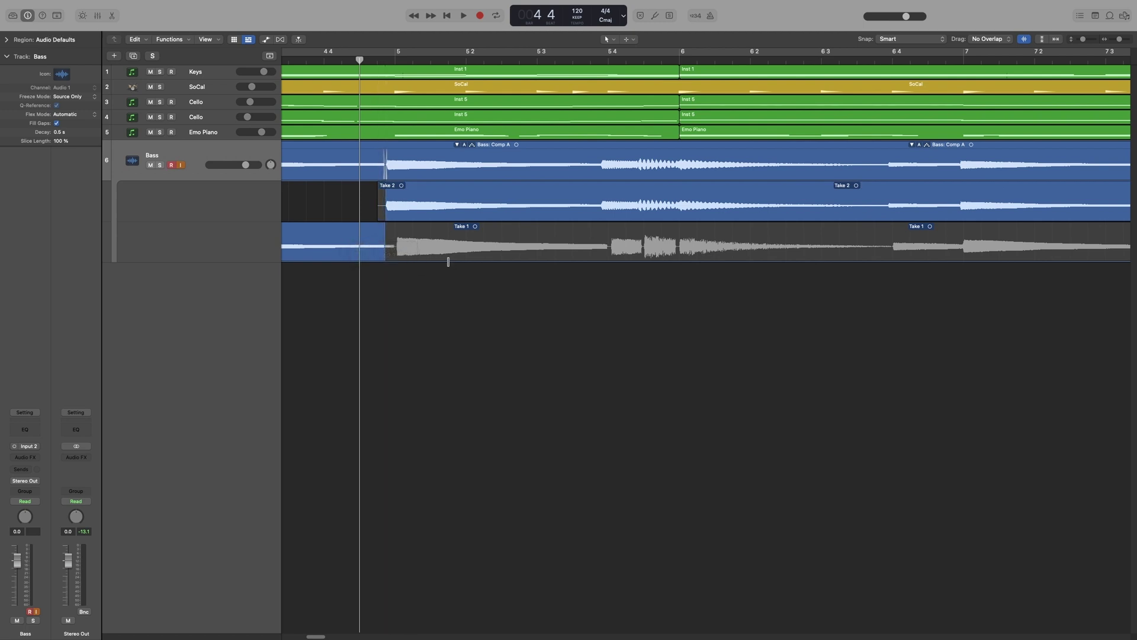
Zoom out and play the comp from just before bar 5, then stop.
key("super+Left")
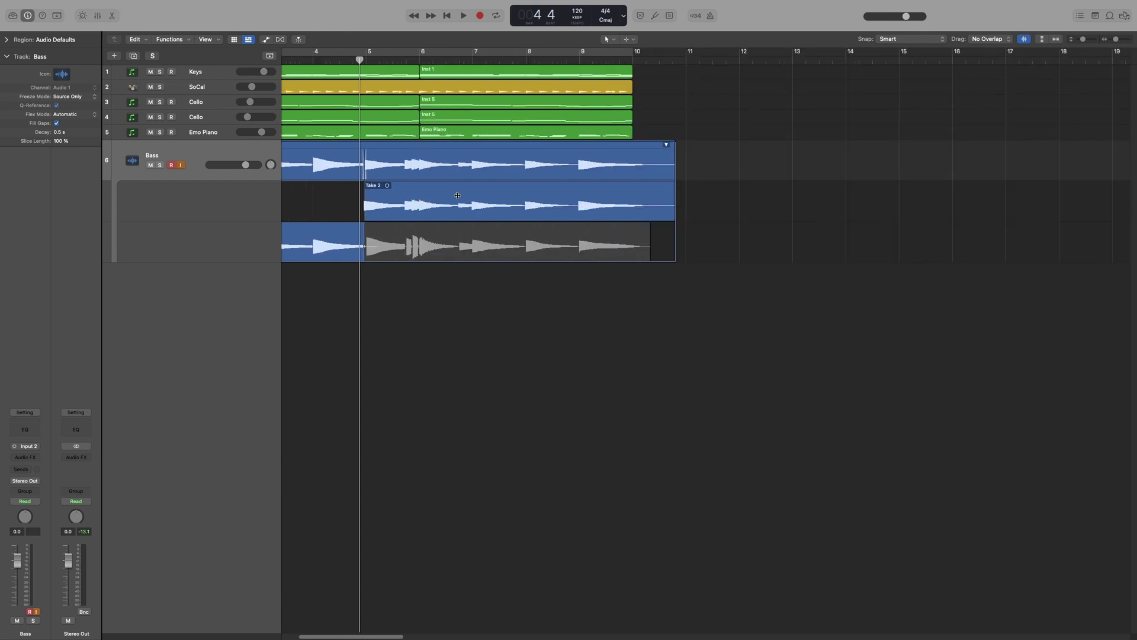
left_click(325, 59)
key("space")
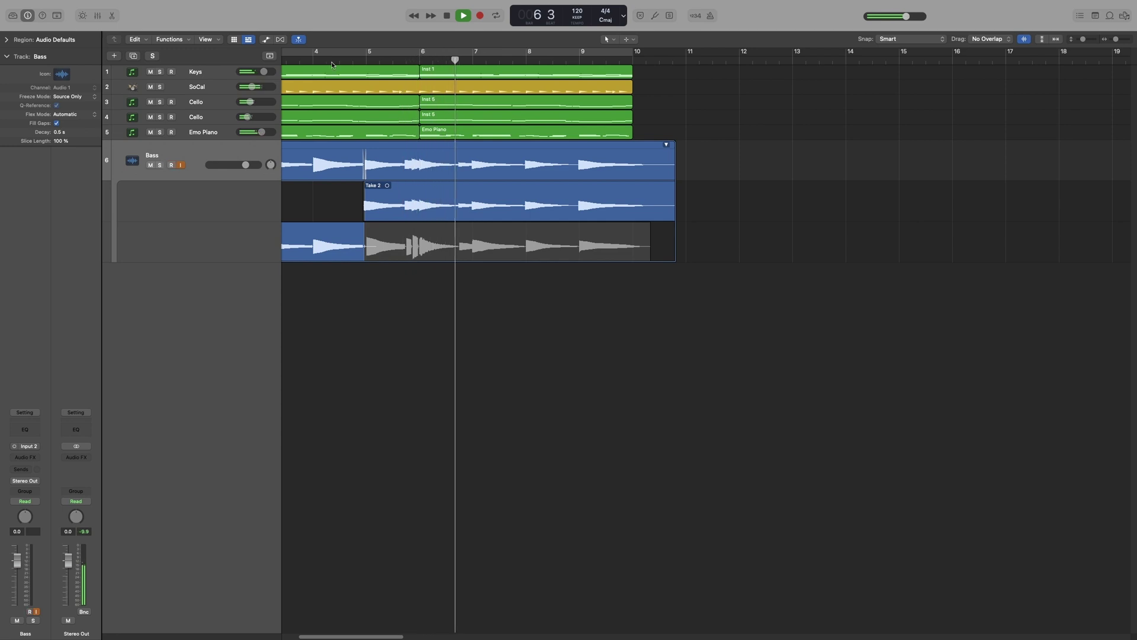
key("super+Left")
key("super+Right")
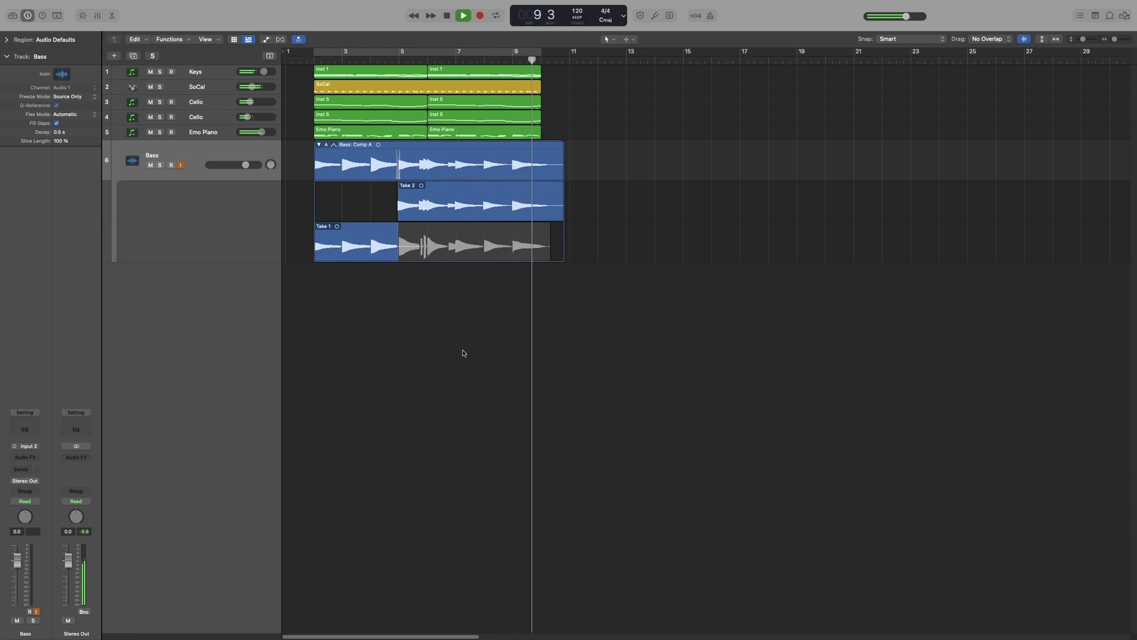
key("space")
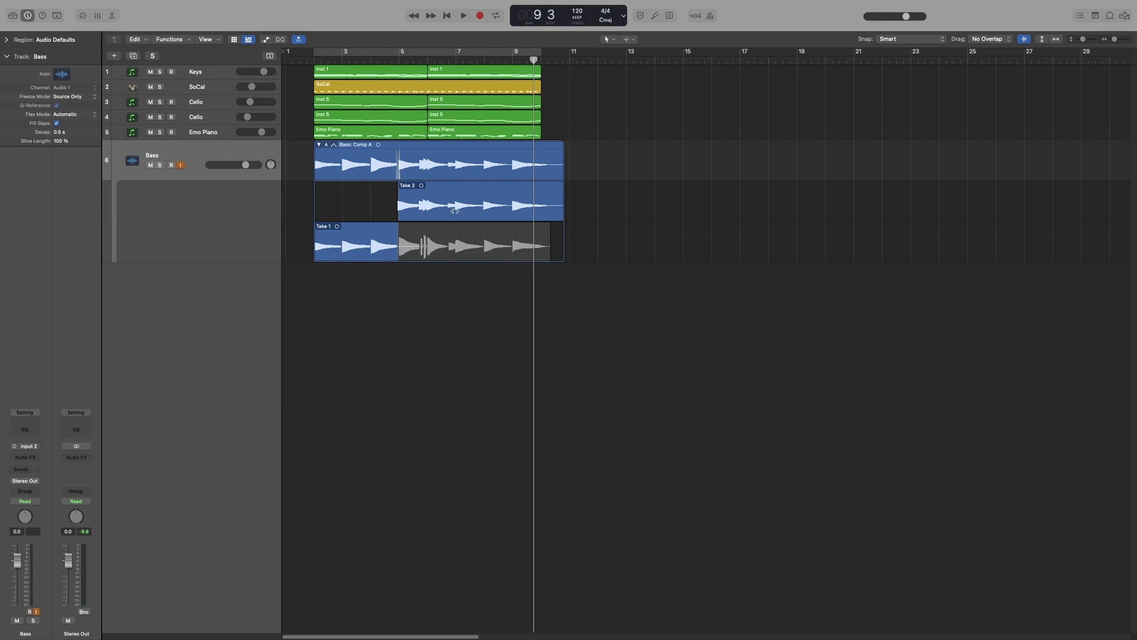
Undo with Cmd-Z back to the single Bass#23 region, then play from about bar 8.
left_click(342, 62)
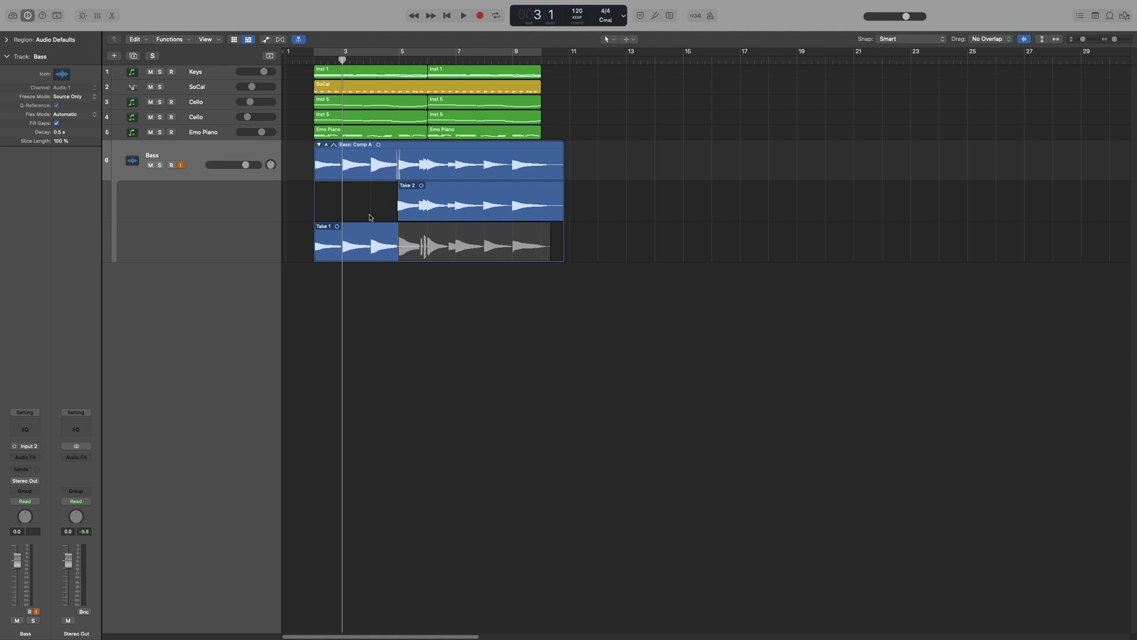
key("super+z")
key("super+z")
key("super+z")
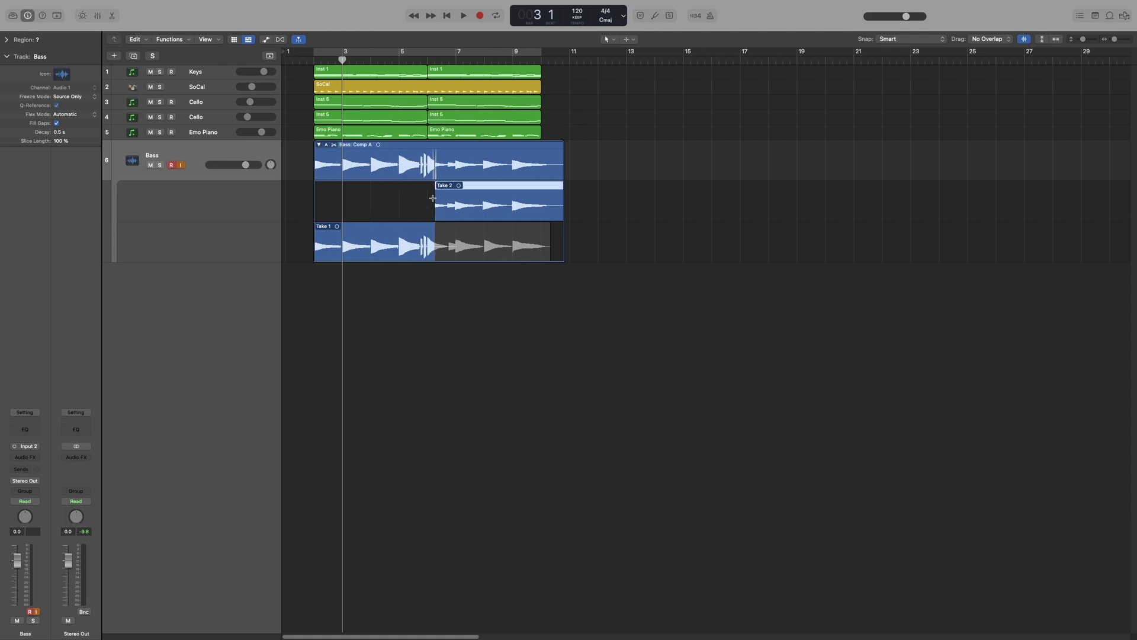
left_click(489, 59)
key("space")
left_click(416, 247)
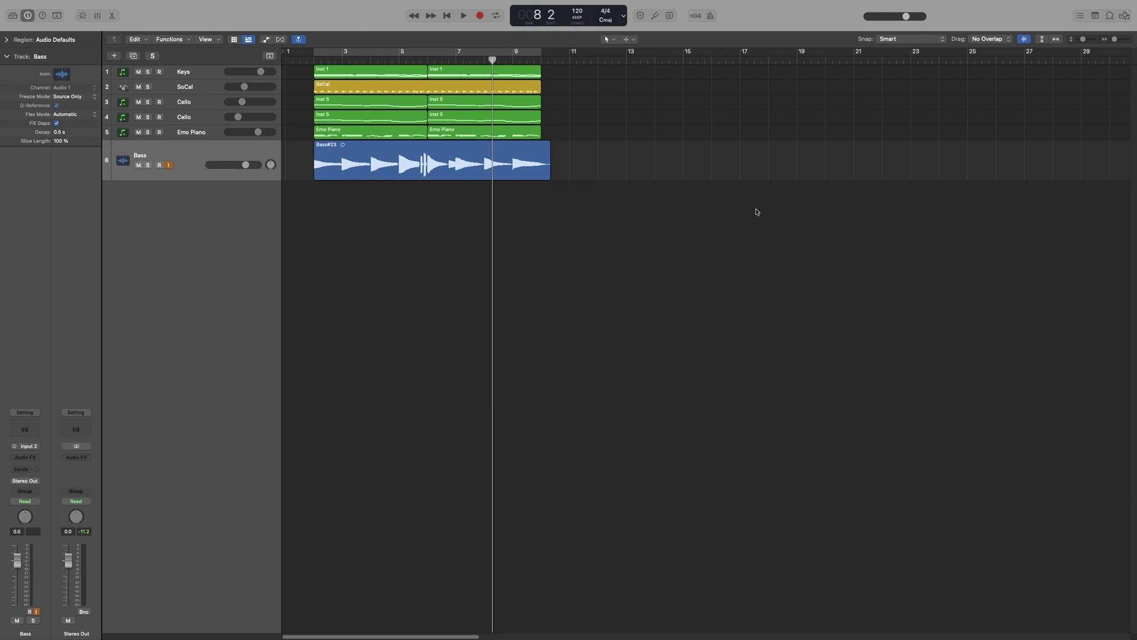
Add Autopunch and Set Punch In/Out Locator by Playhead to the control bar.
right_click(737, 20)
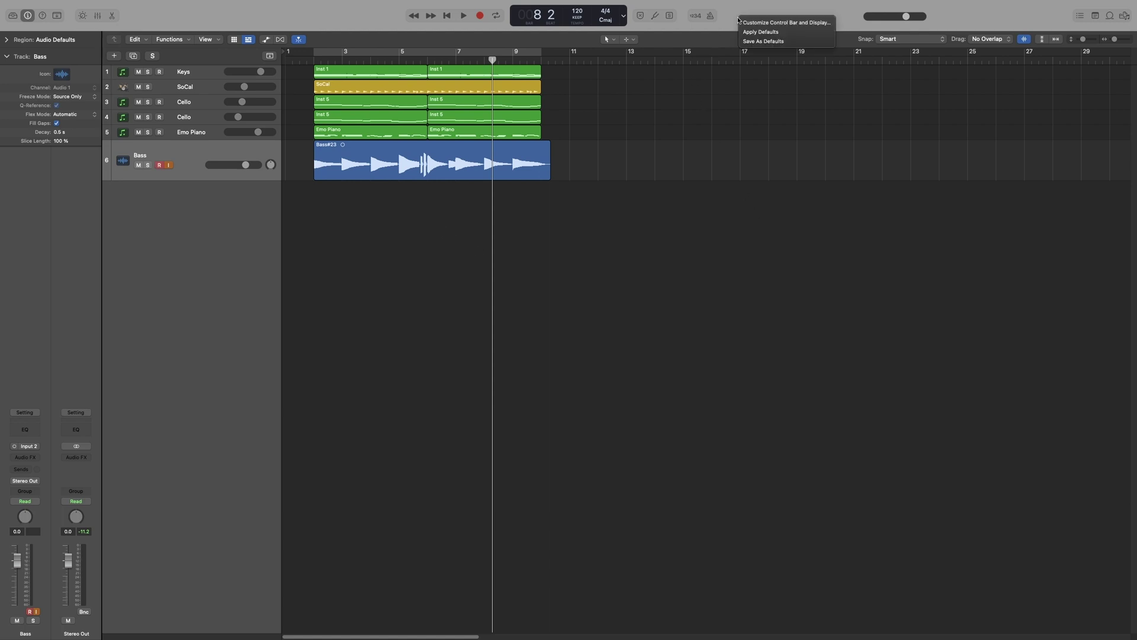
left_click(768, 23)
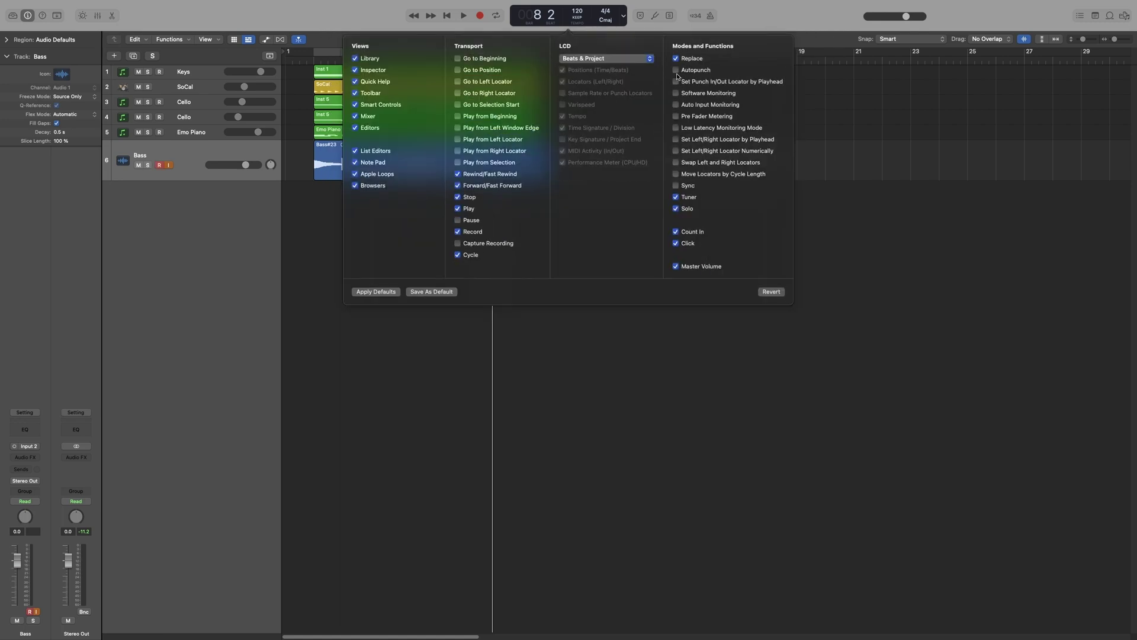
left_click(675, 71)
left_click(675, 81)
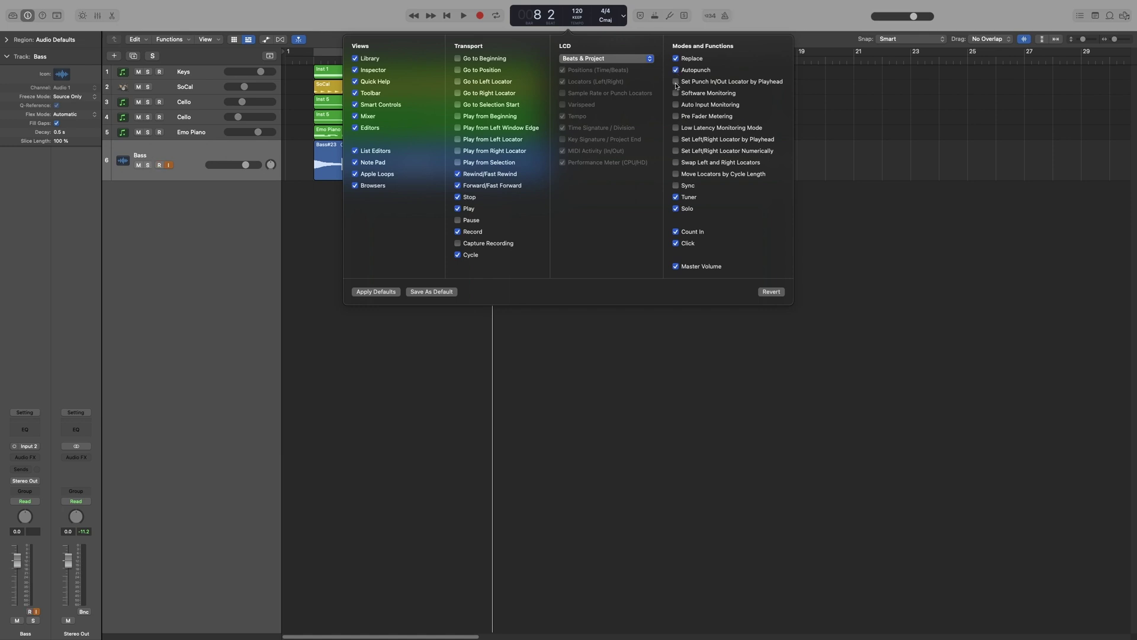
left_click(601, 351)
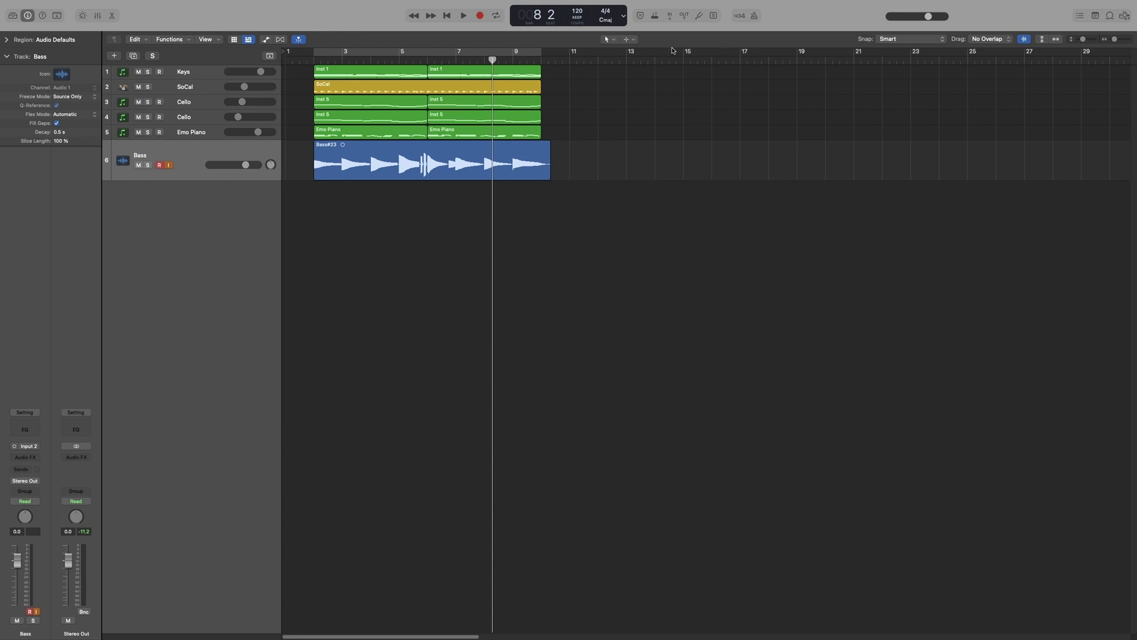
Turn on Autopunch and Cycle, drag the punch range to roughly bars 13–20, and arm Bass.
left_click(654, 17)
left_click(437, 52)
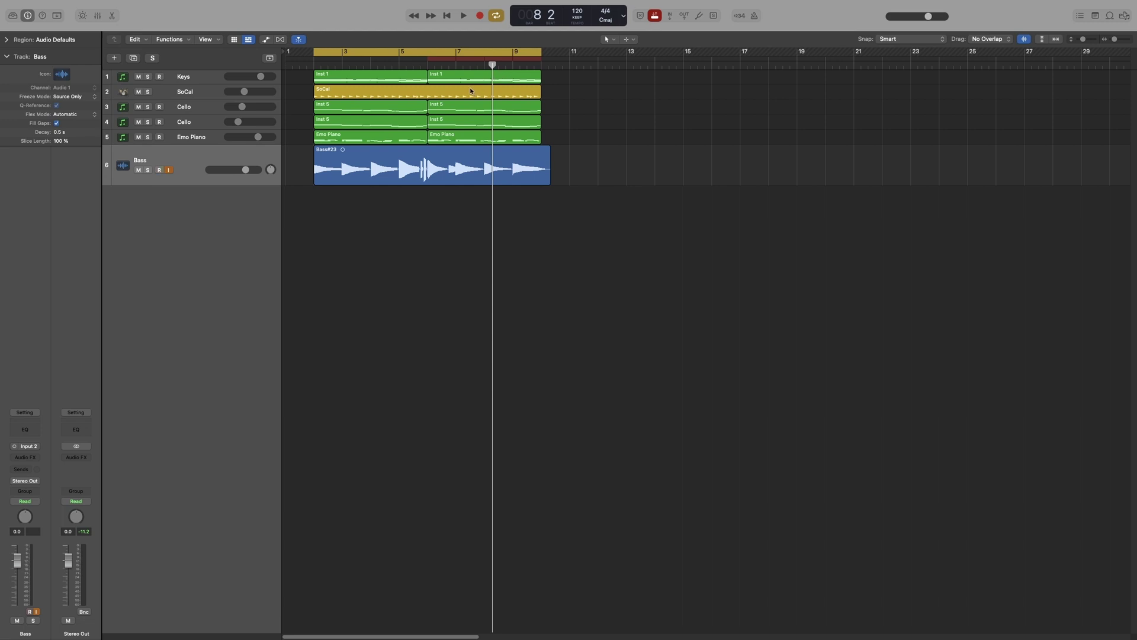
mouse_move(428, 59)
left_click_drag(428, 60, 442, 59)
left_click_drag(542, 59, 662, 68)
left_click_drag(527, 60, 716, 90)
key("ctrl+alt+r")
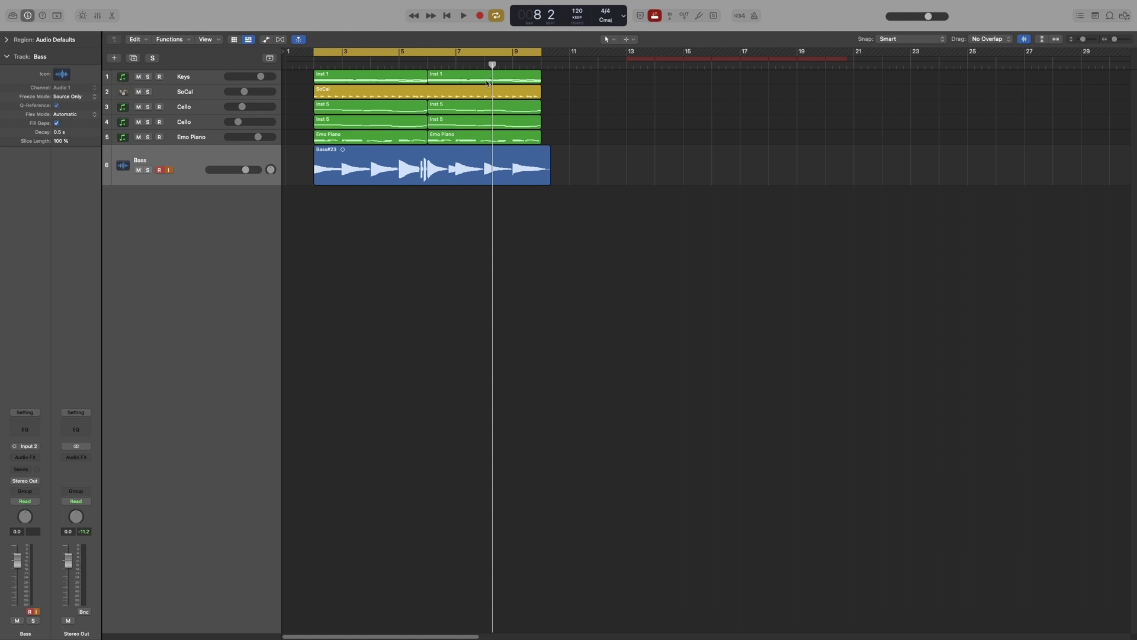
Set the punch range to bars 6–10 from the playhead, then turn Cycle off.
left_click(430, 67)
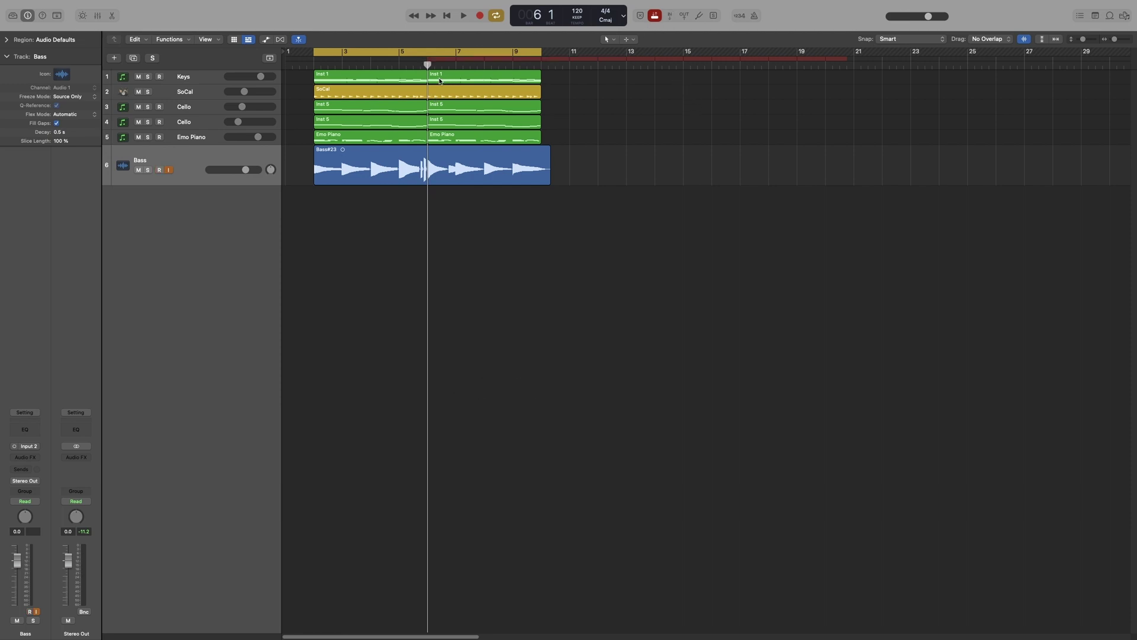
left_click(540, 64)
left_click(684, 17)
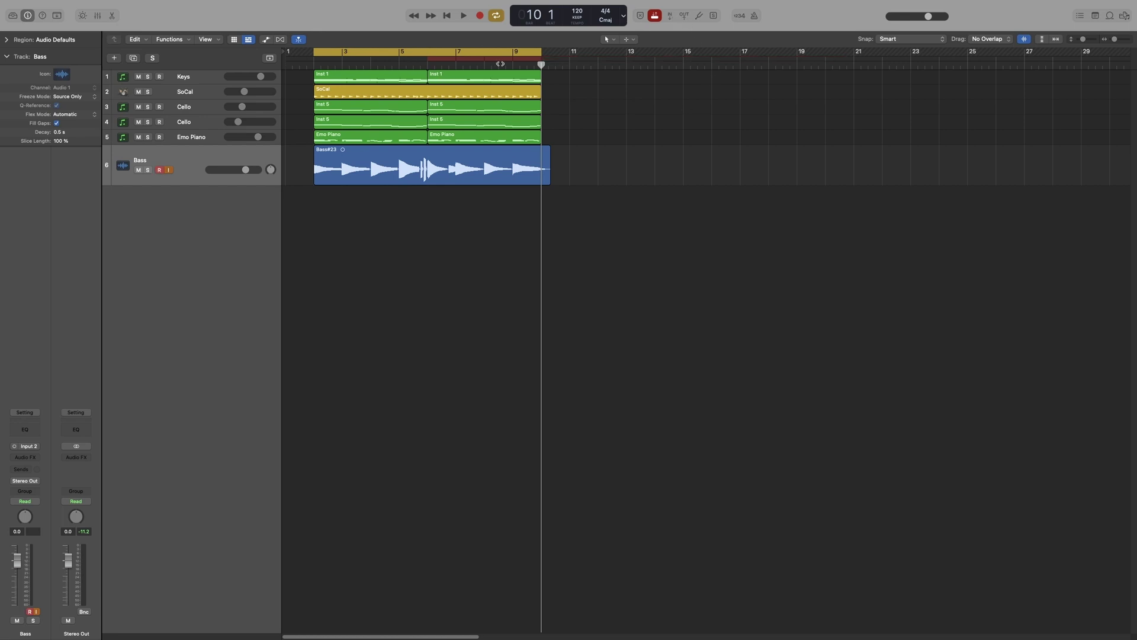
key("c")
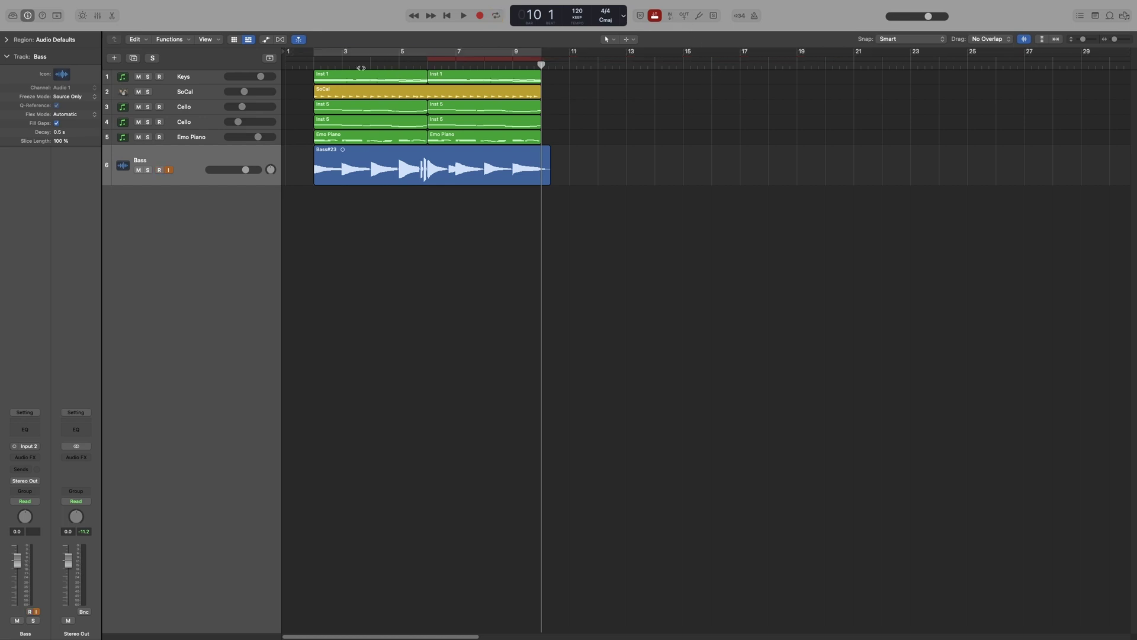
Place the playhead ahead of bar 6, record the bass through the bars 6–10 punch, and stop.
left_click(342, 63)
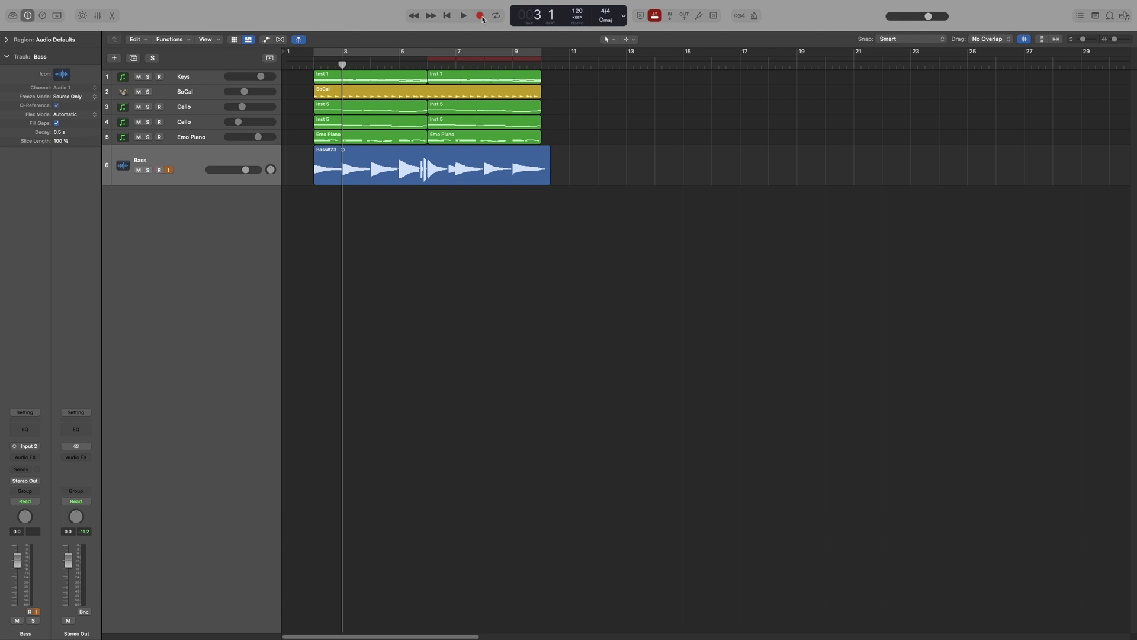
left_click_drag(343, 64, 427, 68)
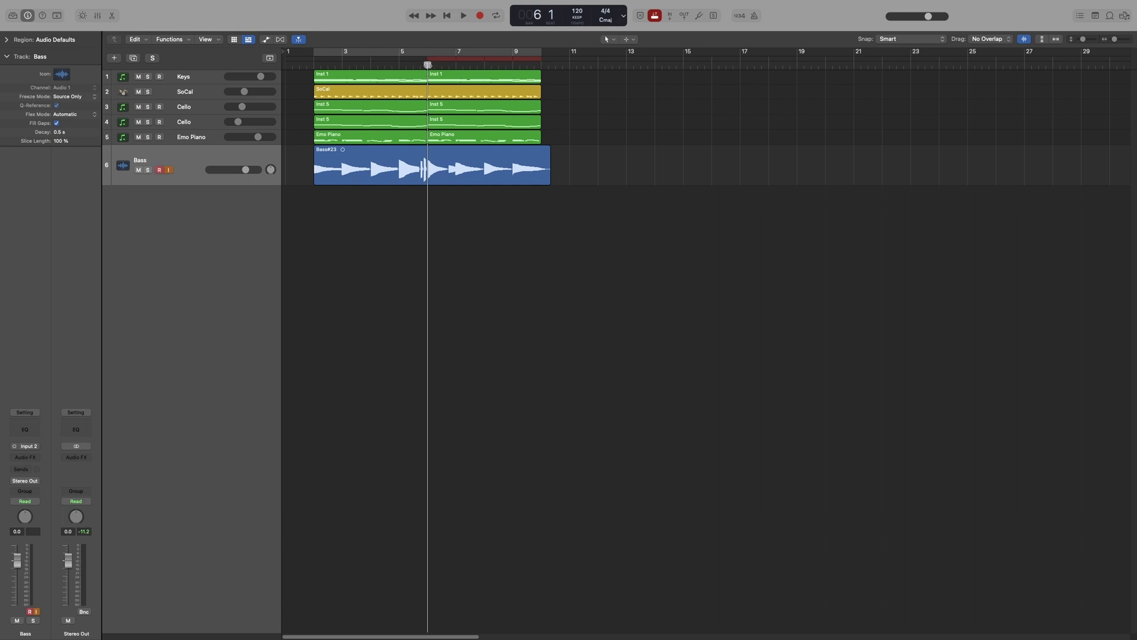
left_click_drag(428, 65, 343, 83)
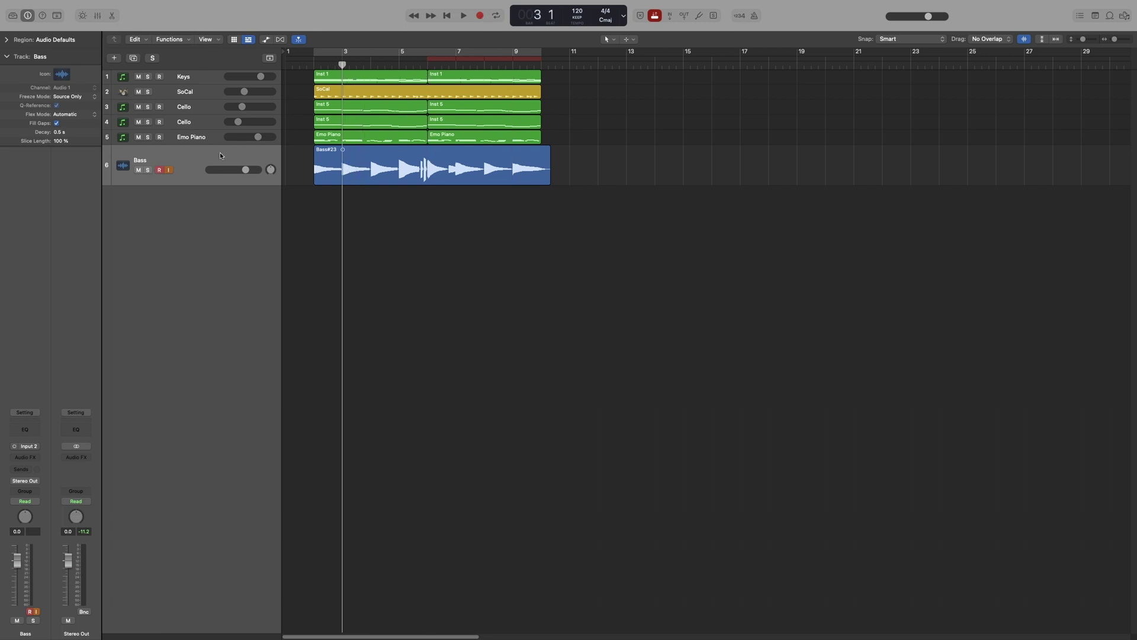
left_click(479, 16)
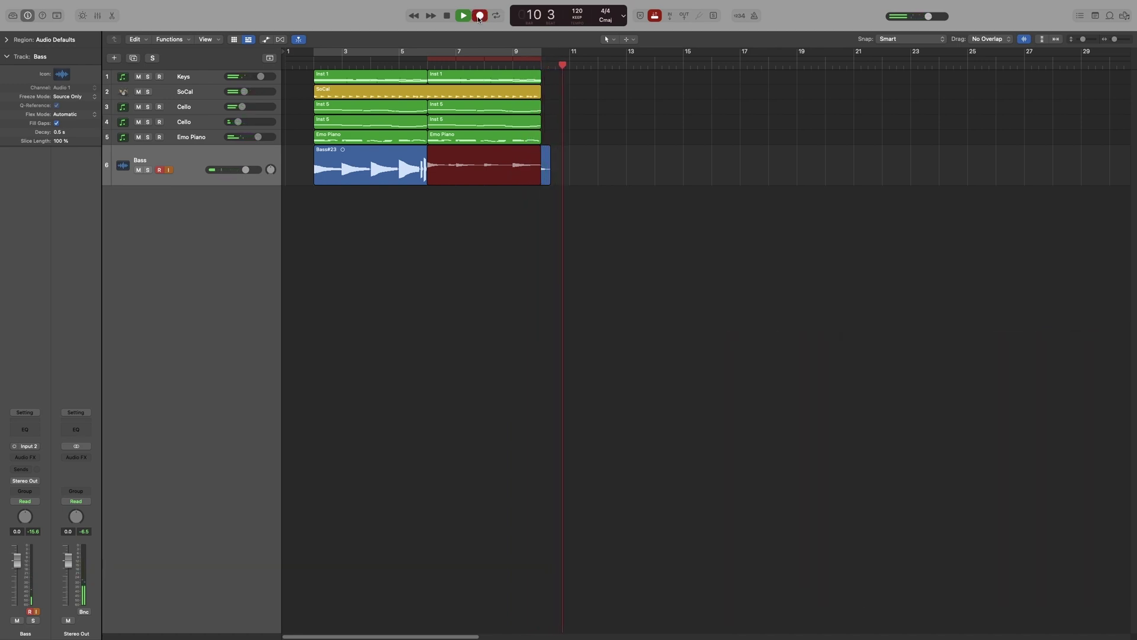
key("space")
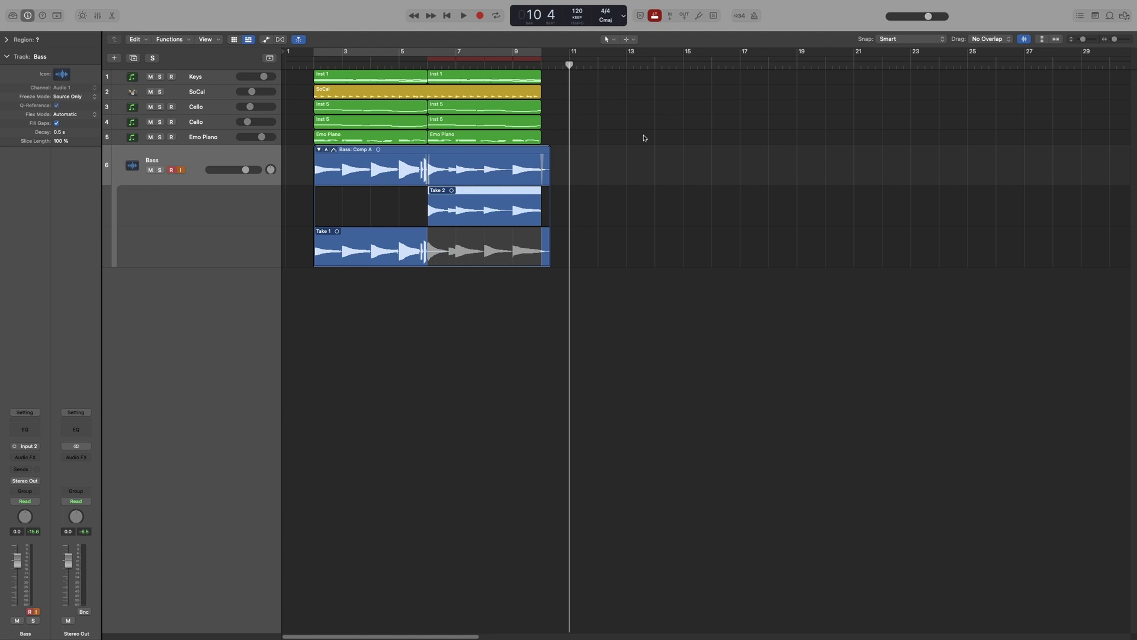
Play Take 2 back from bar 5, stop, re-enable Cycle, and deselect Take 2.
left_click(399, 59)
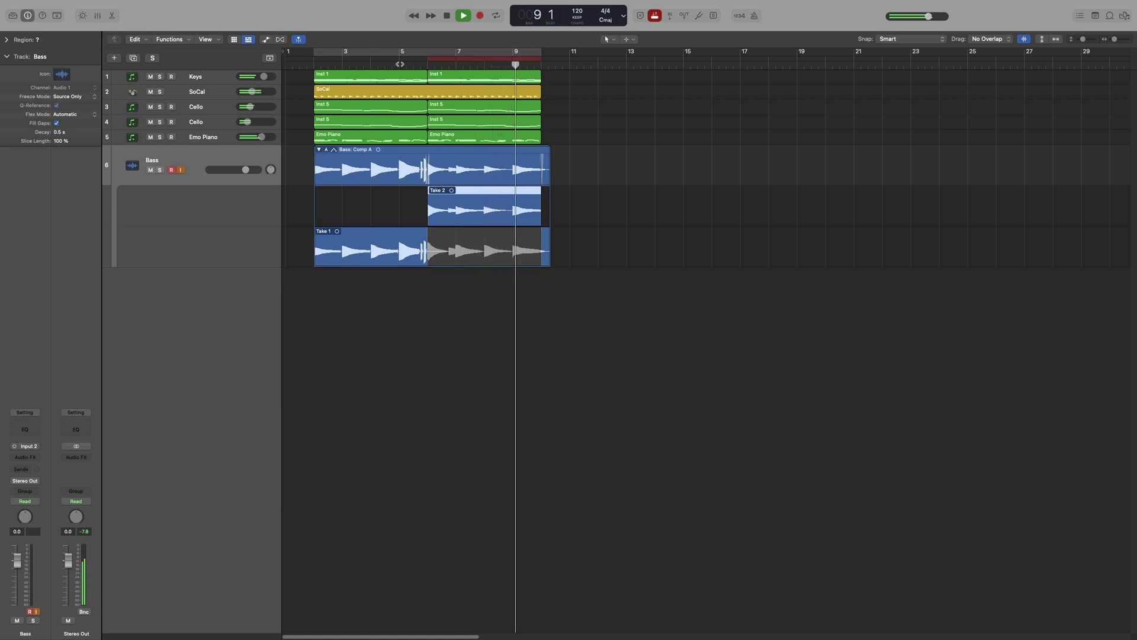
key("space")
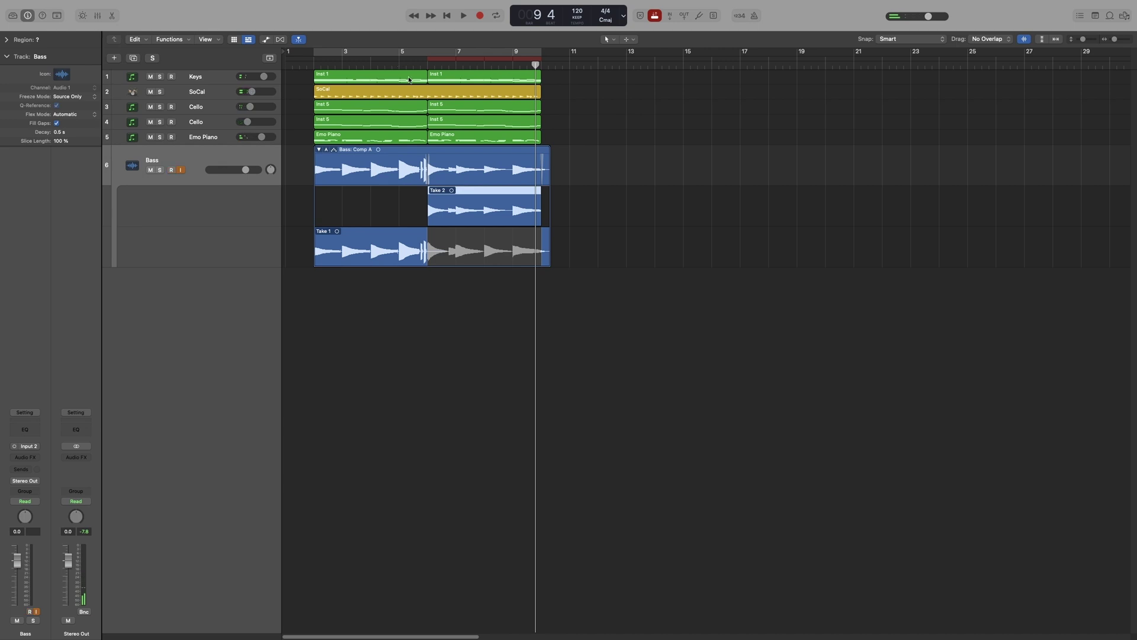
left_click(428, 53)
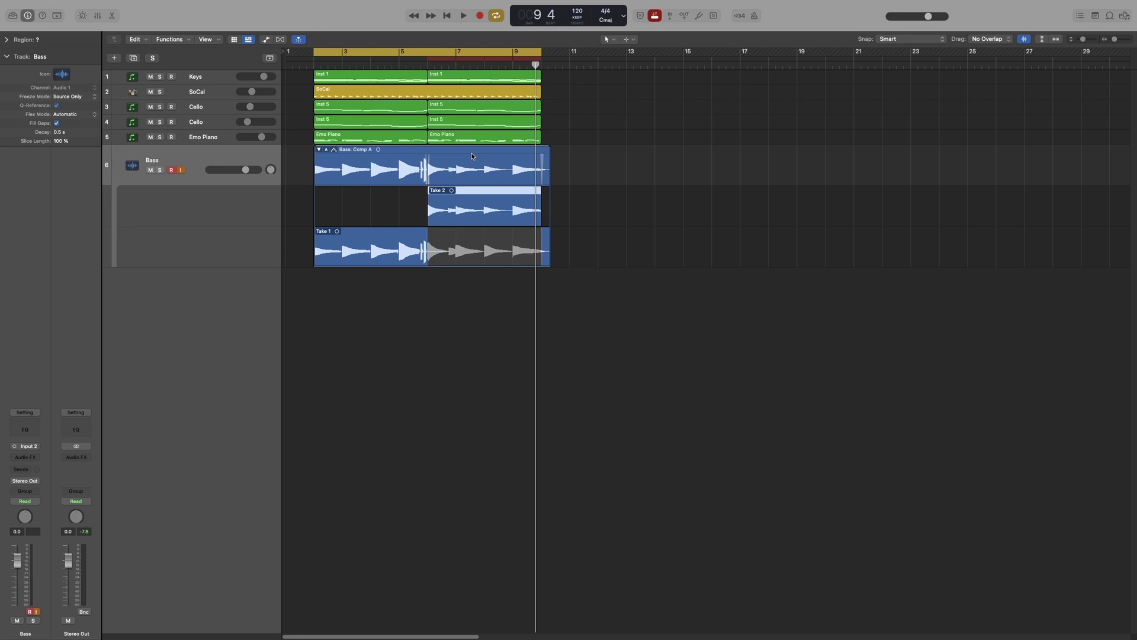
left_click(453, 293)
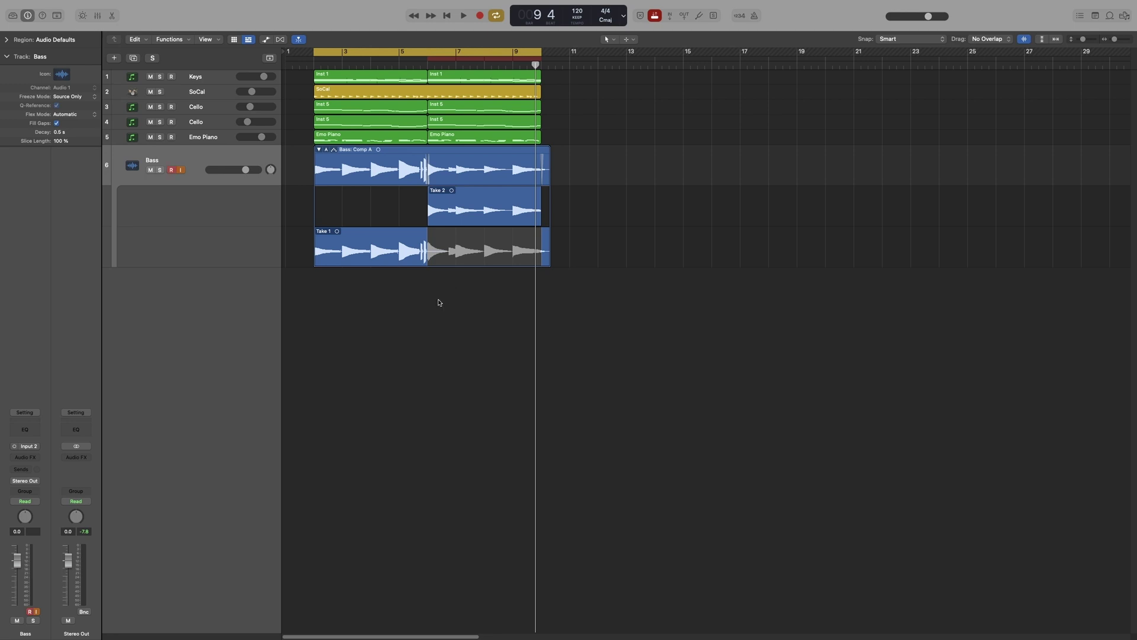
Undo the punch recording and switch Cycle and Autopunch off.
key("super+z")
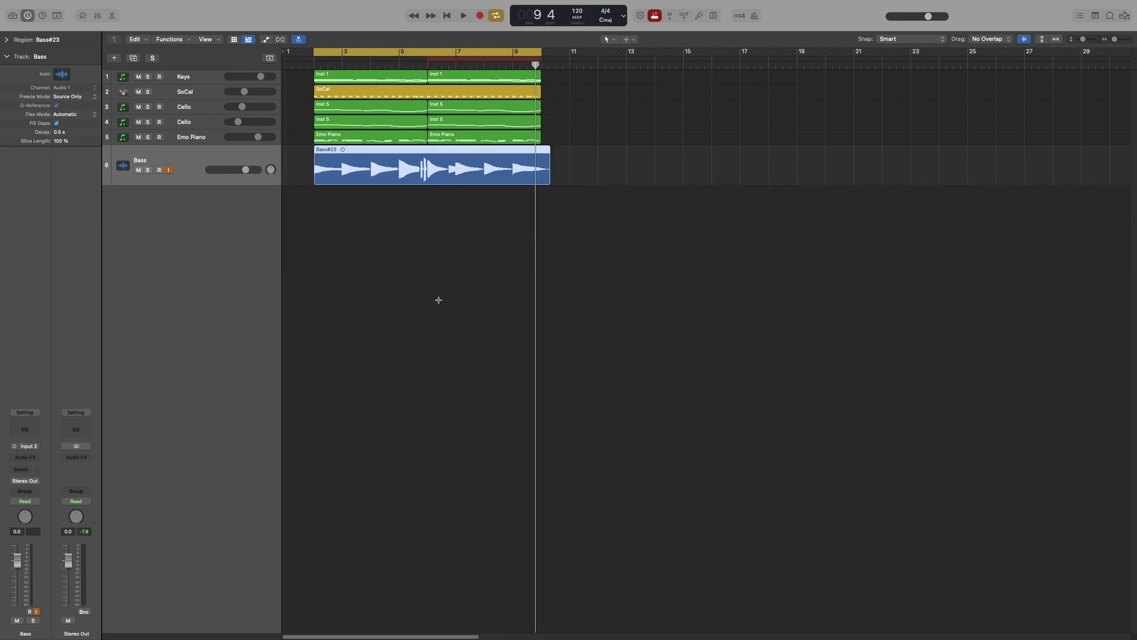
left_click(492, 16)
left_click(657, 15)
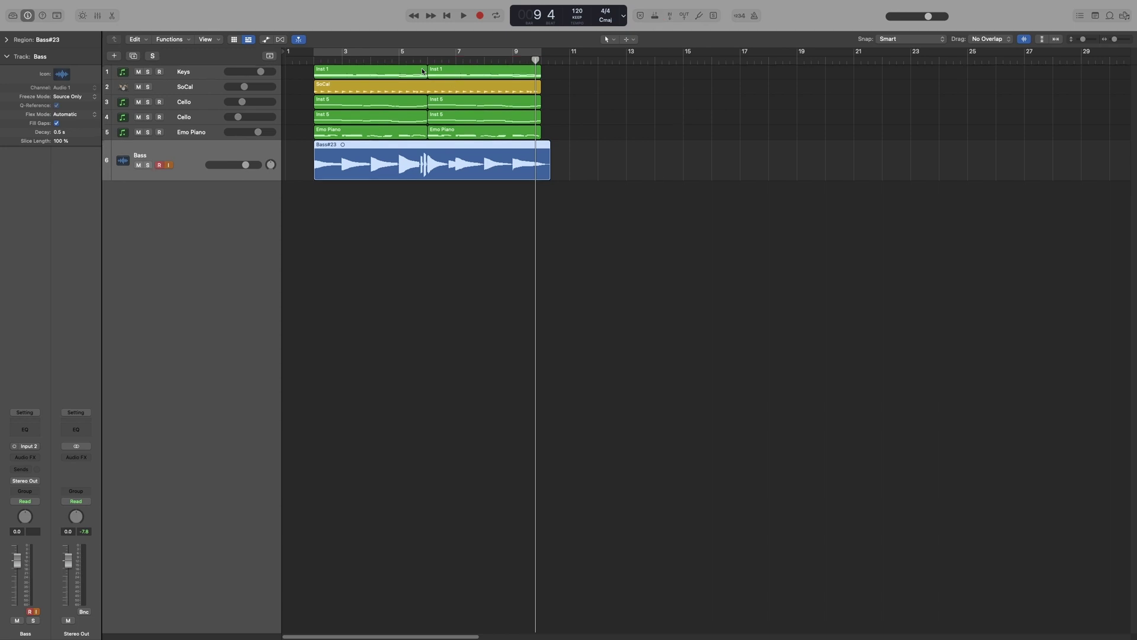
Uncheck Allow Quick Punch-In in the Record options and place the playhead at bar 3.
right_click(481, 16)
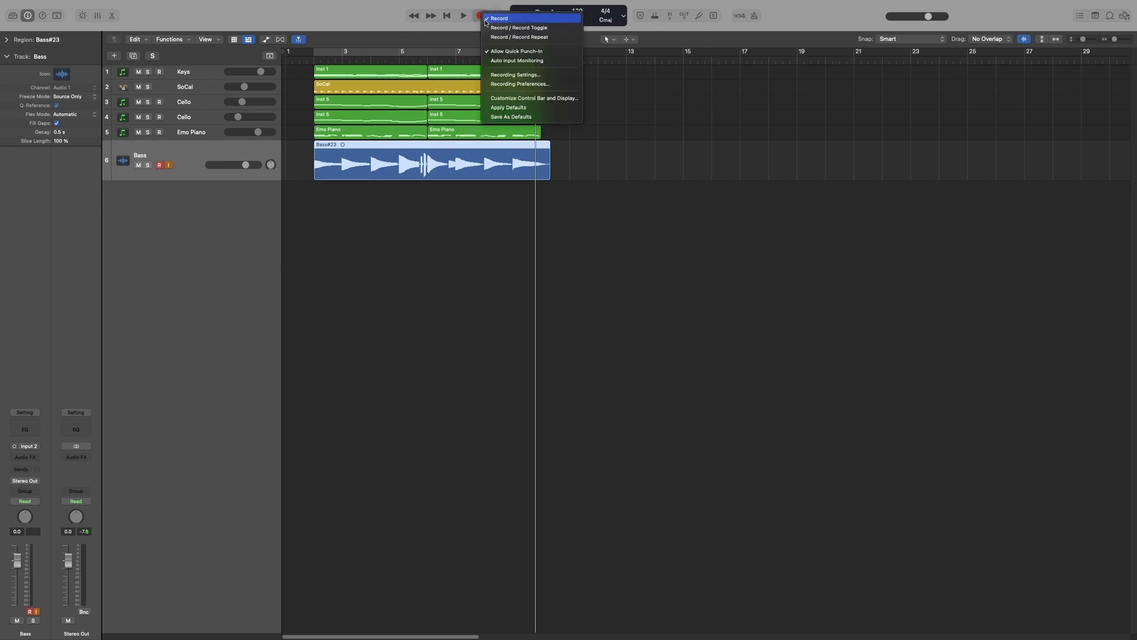
left_click(530, 52)
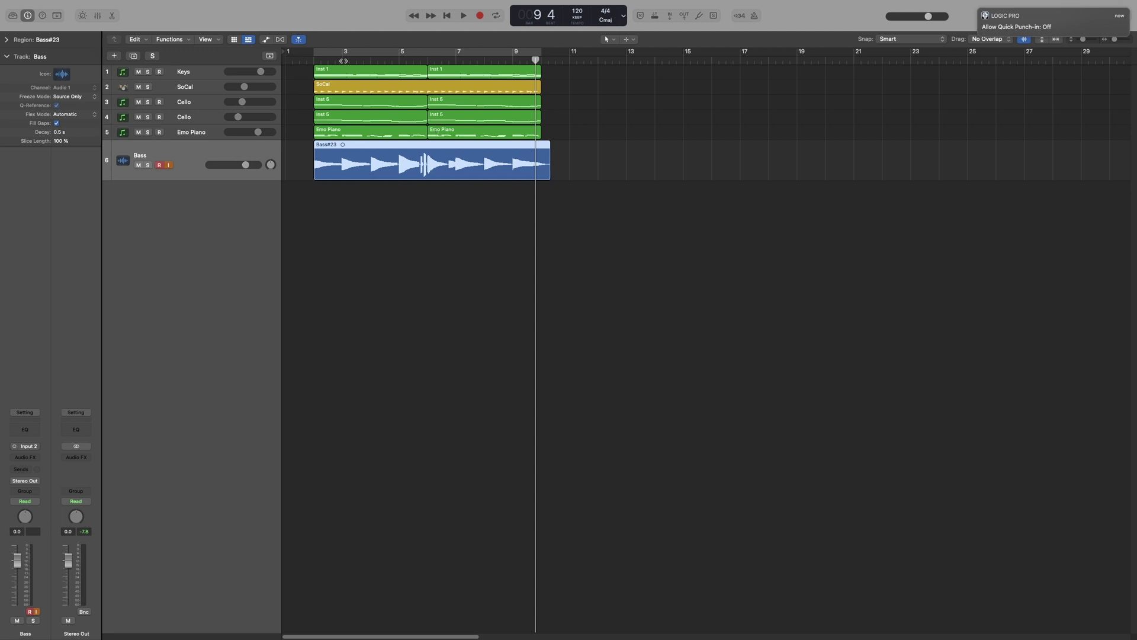
left_click(396, 60)
left_click(342, 59)
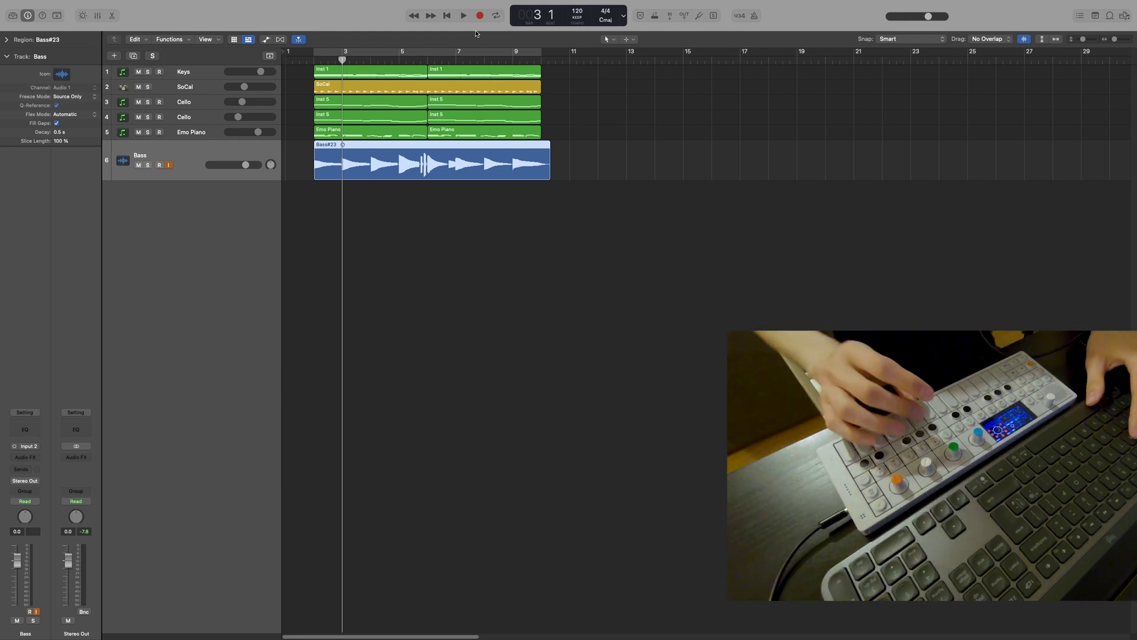
Make a brief test recording at bar 3, then play from bar 3 and punch in at bar 6 to create Take 2.
key("r")
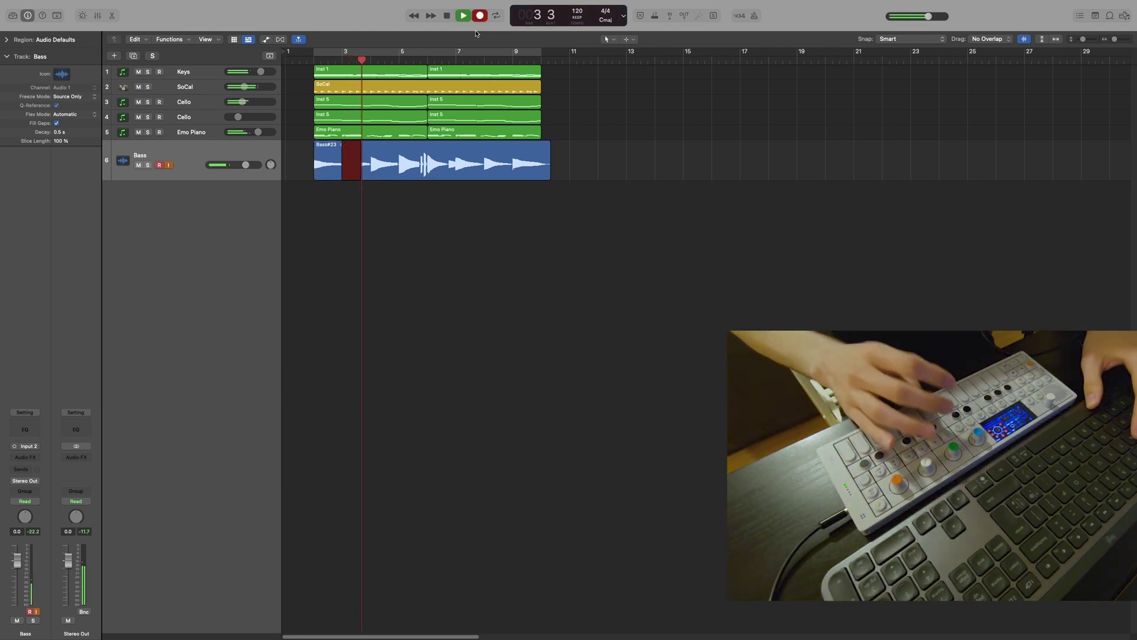
key("space")
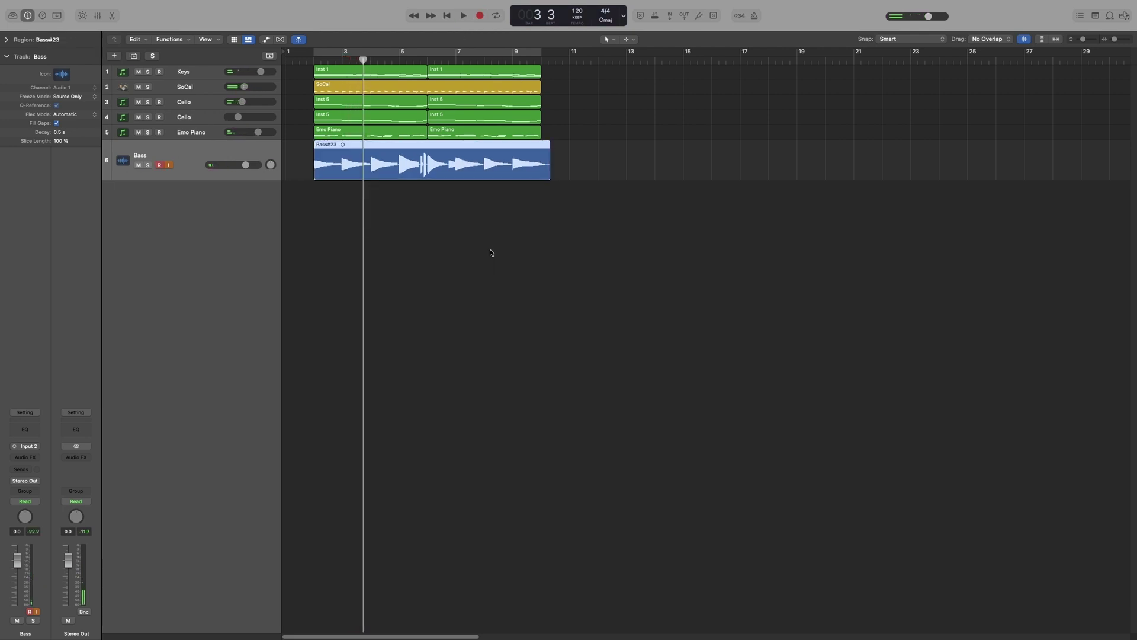
key("comma")
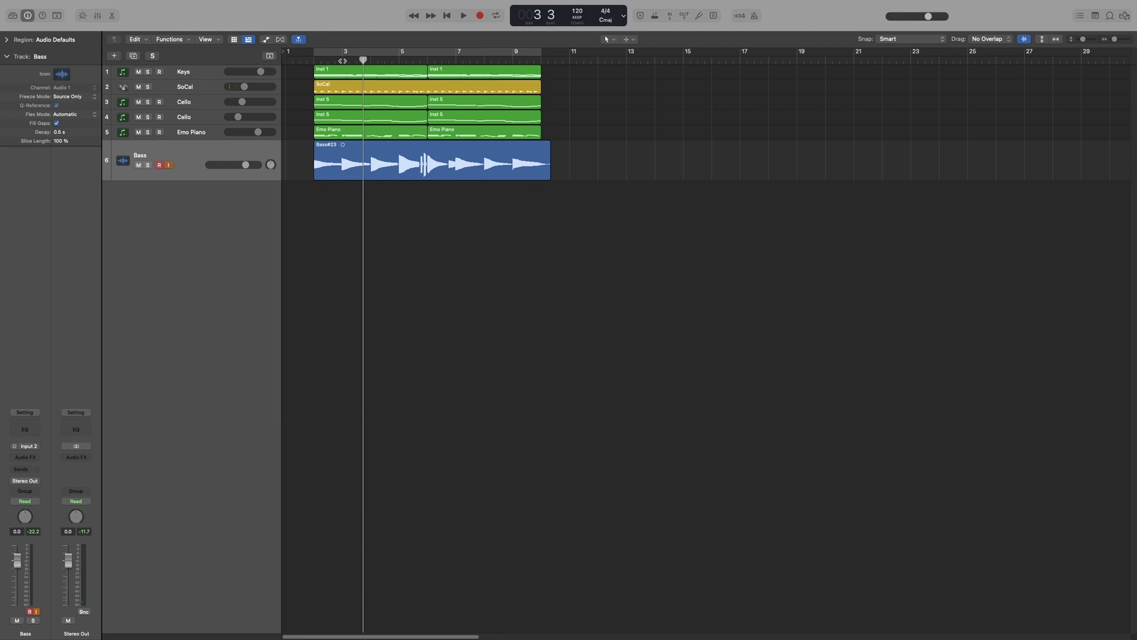
key("space")
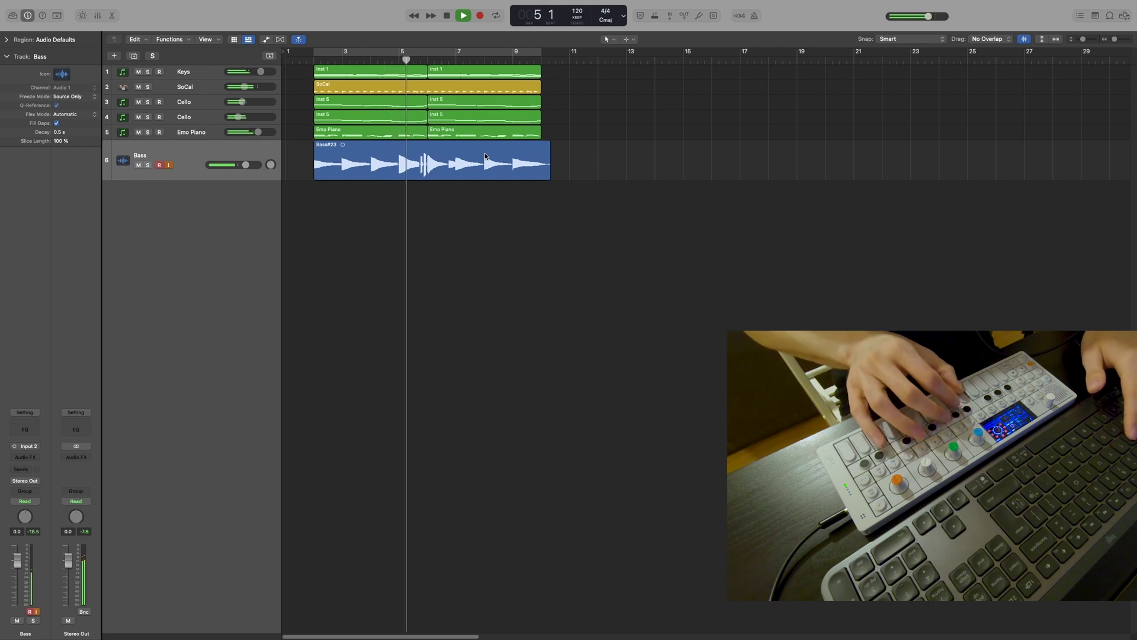
key("r")
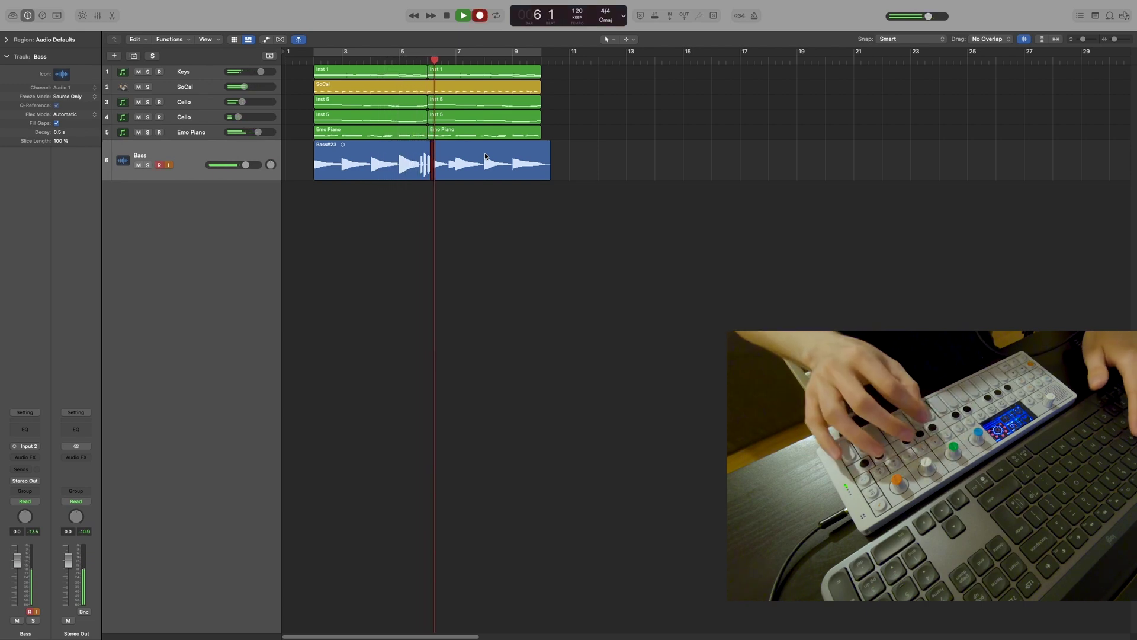
key("space")
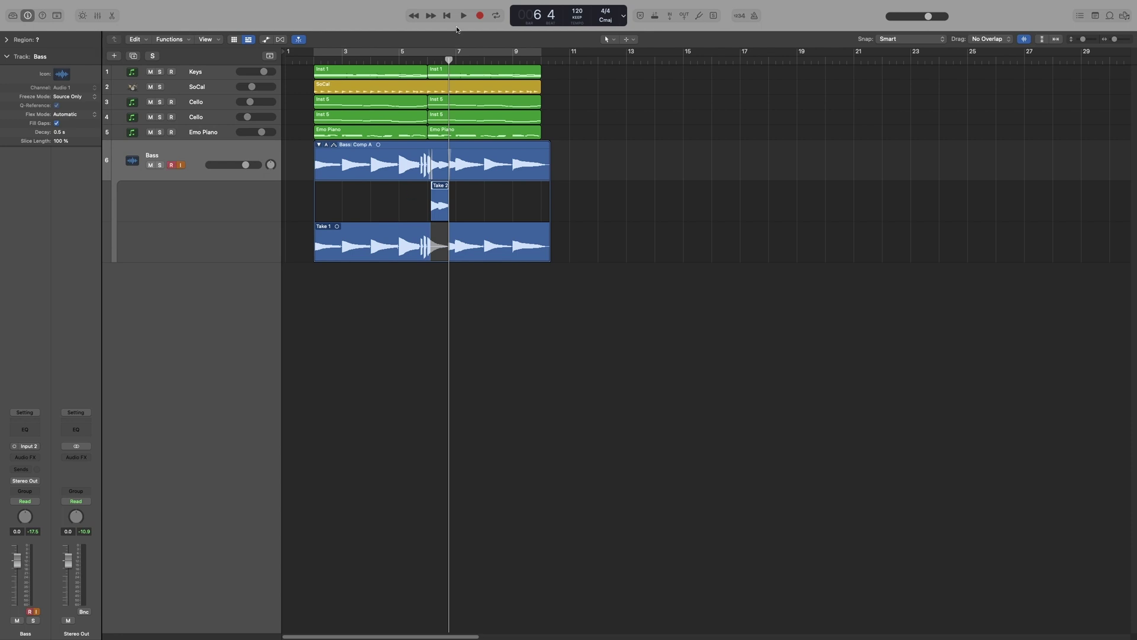
Check Allow Quick Punch-In again in the Record button's context menu.
right_click(481, 17)
left_click(534, 55)
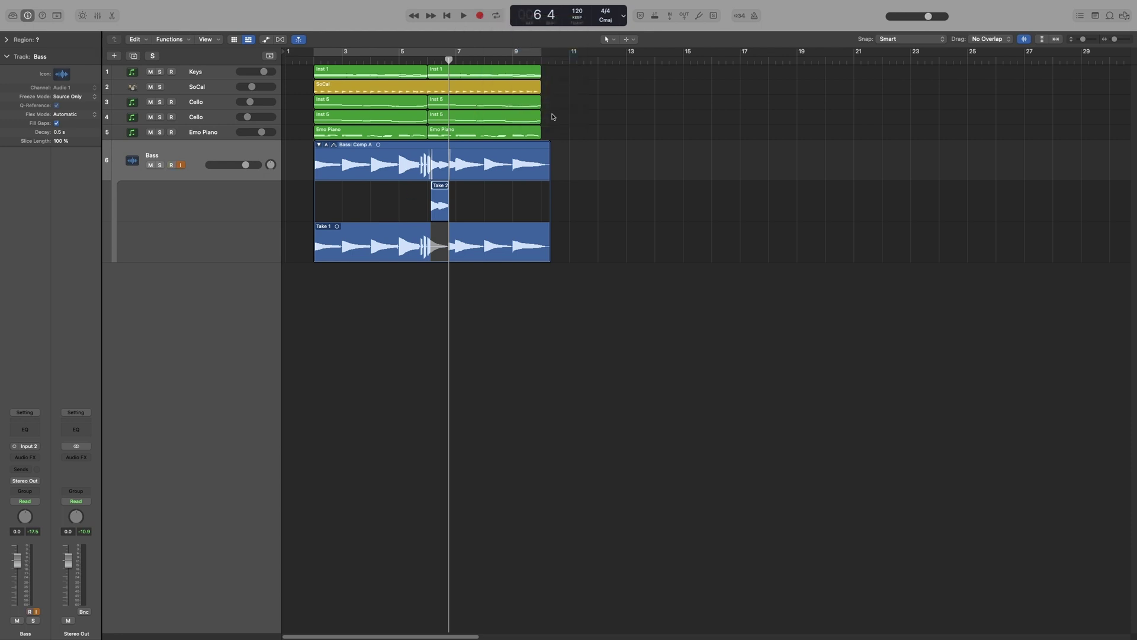